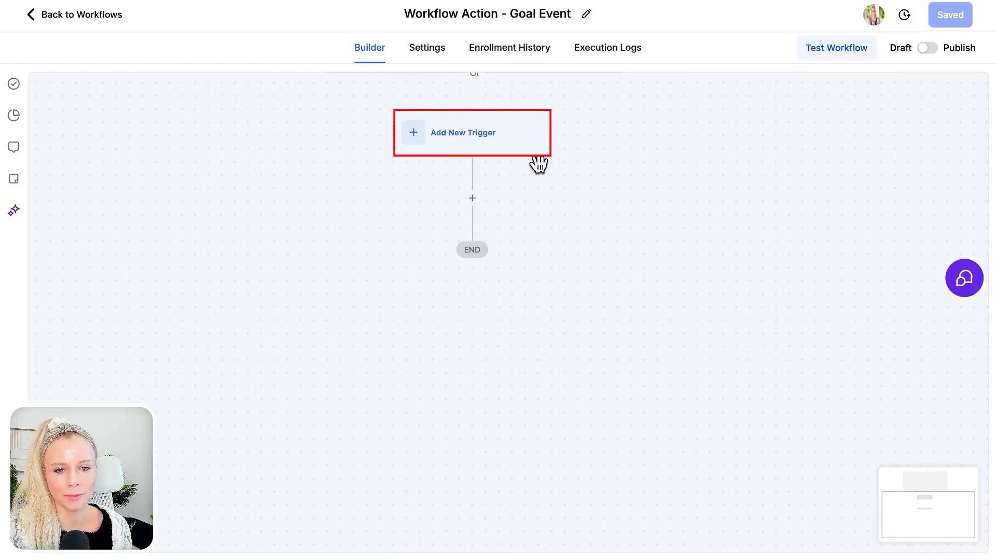
# - Add a Send Email action as the workflow's first step and save the action
pyautogui.moveTo(534, 160); pyautogui.dragTo(535, 136)
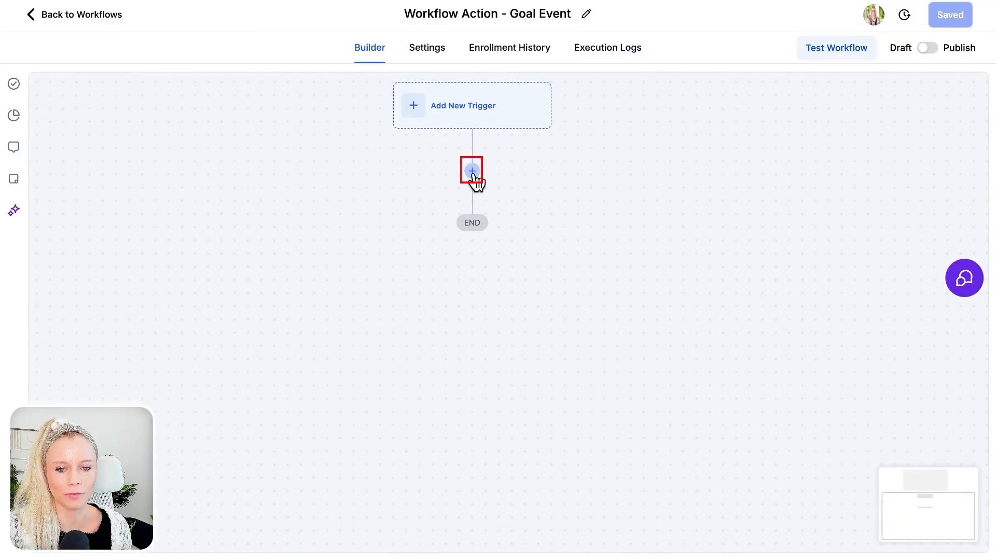
pyautogui.click(471, 173)
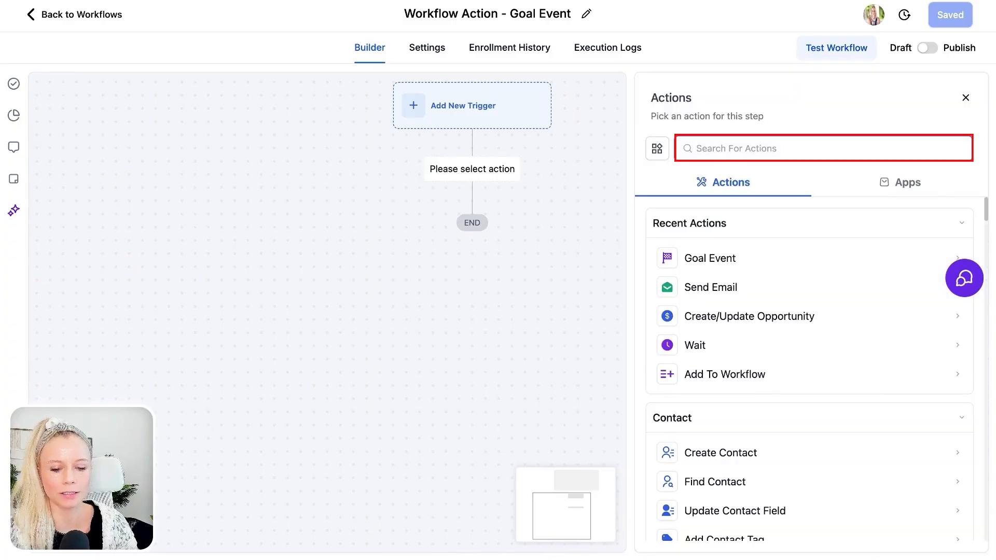
pyautogui.write('email')
pyautogui.click(768, 257)
pyautogui.click(956, 334)
pyautogui.click(866, 299)
pyautogui.click(865, 297)
pyautogui.scroll(-6, 902, 415)
pyautogui.click(931, 536)
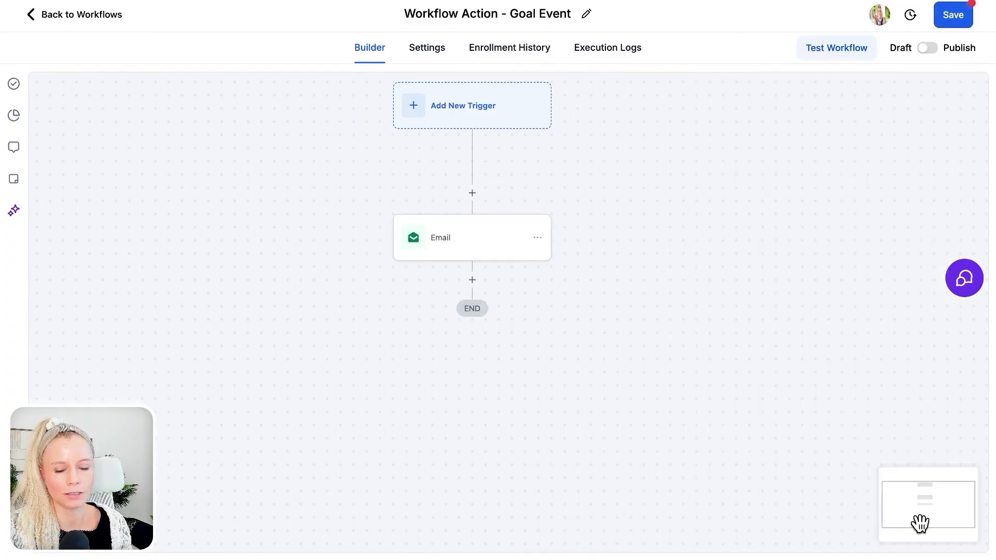
# - Add a Goal Event action after the email and set its goal type to Clicked a trigger link
pyautogui.click(472, 280)
pyautogui.write('goal')
pyautogui.click(689, 267)
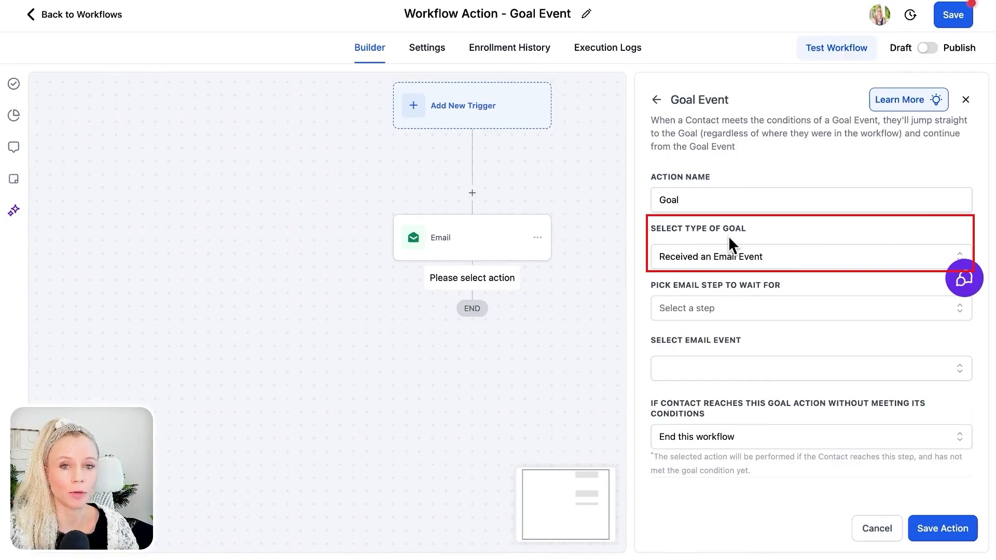
pyautogui.click(795, 260)
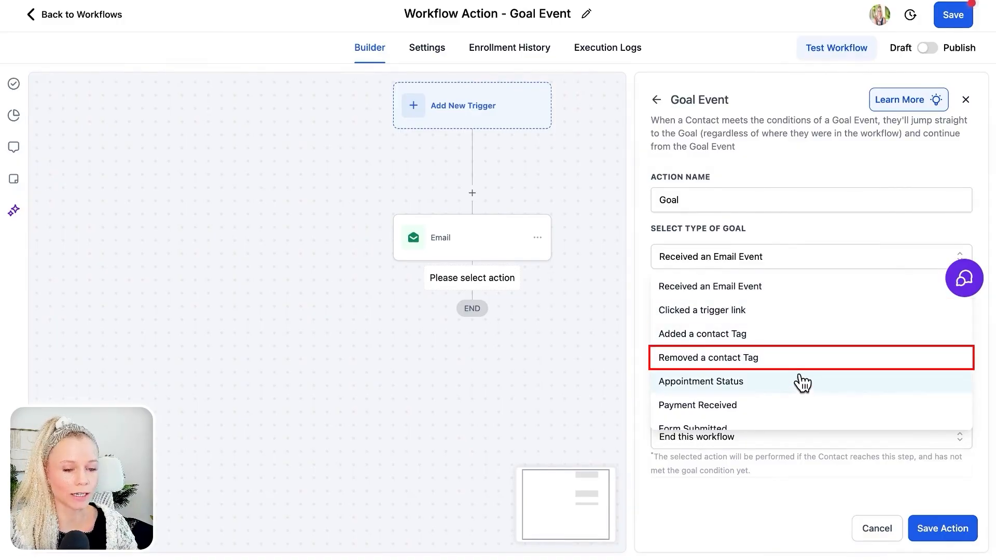
pyautogui.scroll(-1, 801, 389)
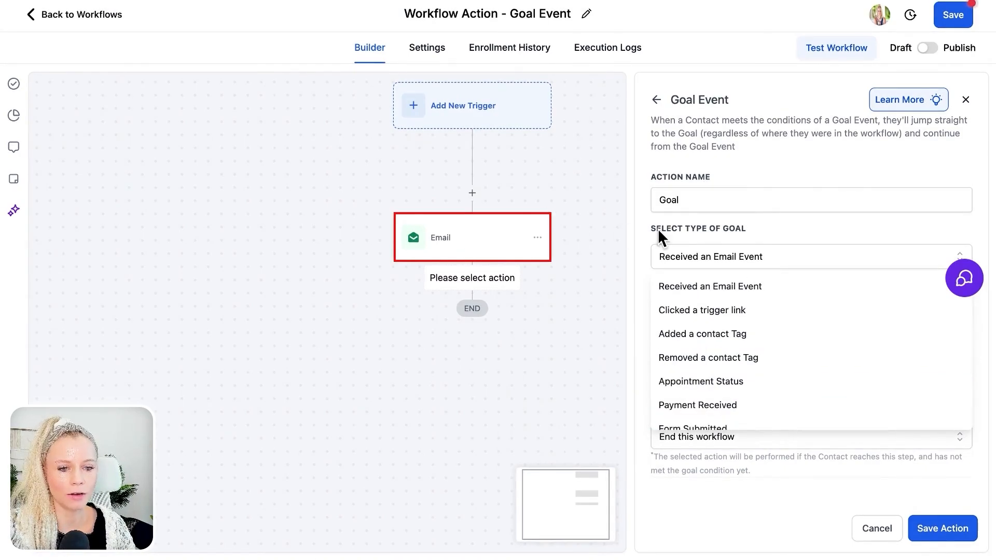
pyautogui.click(760, 314)
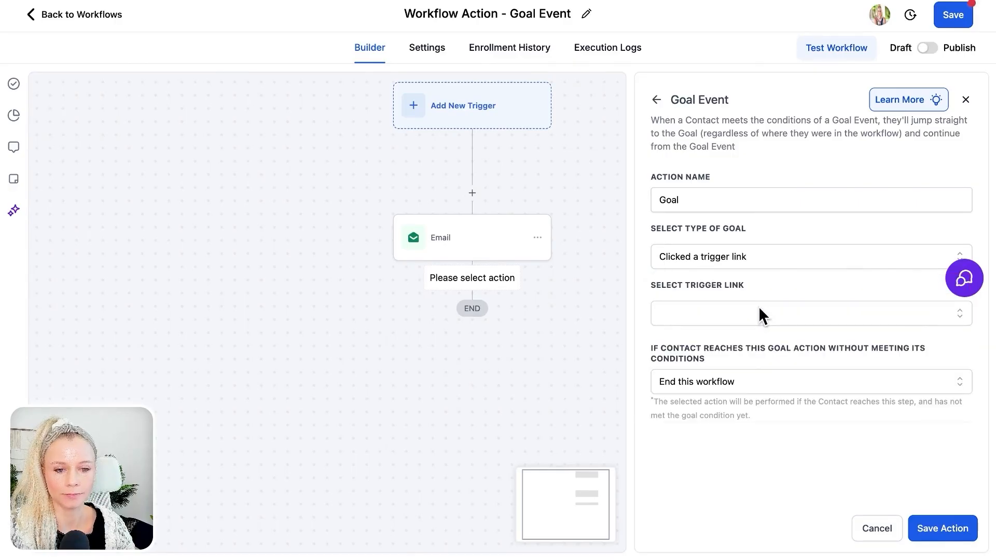
# - Select the trigger link Abandoned CheckOut Follow Up BFB2025, choose End this workflow for unmet conditions, and save the goal action
pyautogui.click(735, 315)
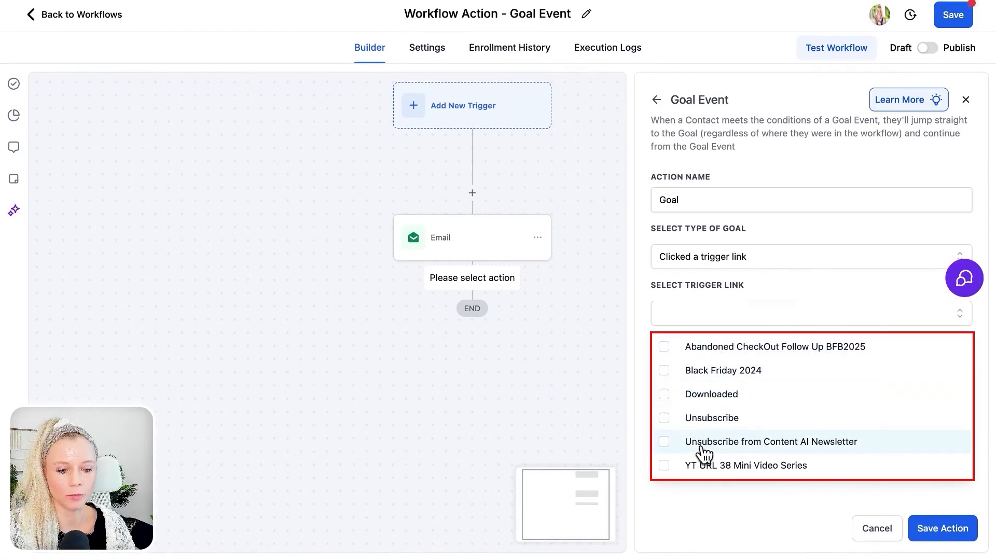
pyautogui.click(691, 343)
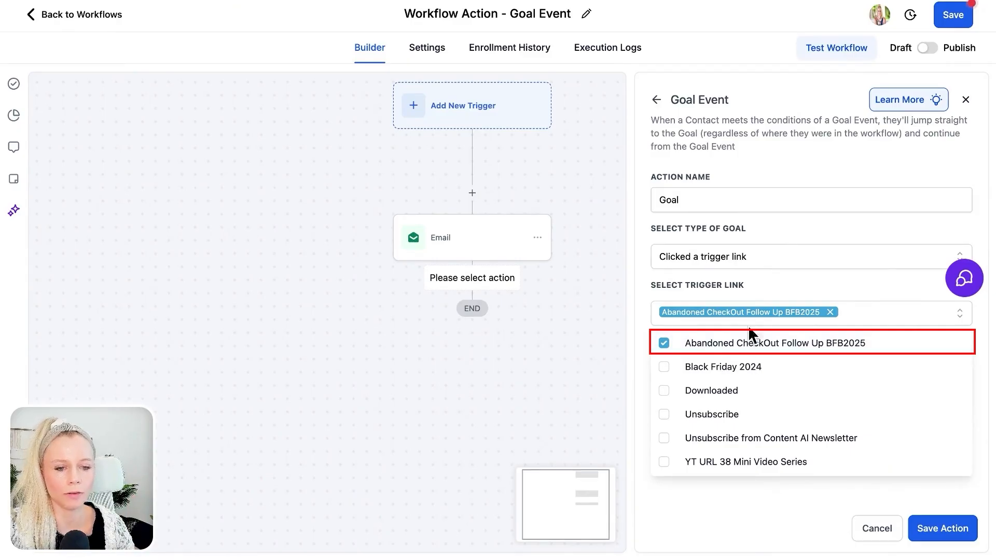
pyautogui.click(768, 293)
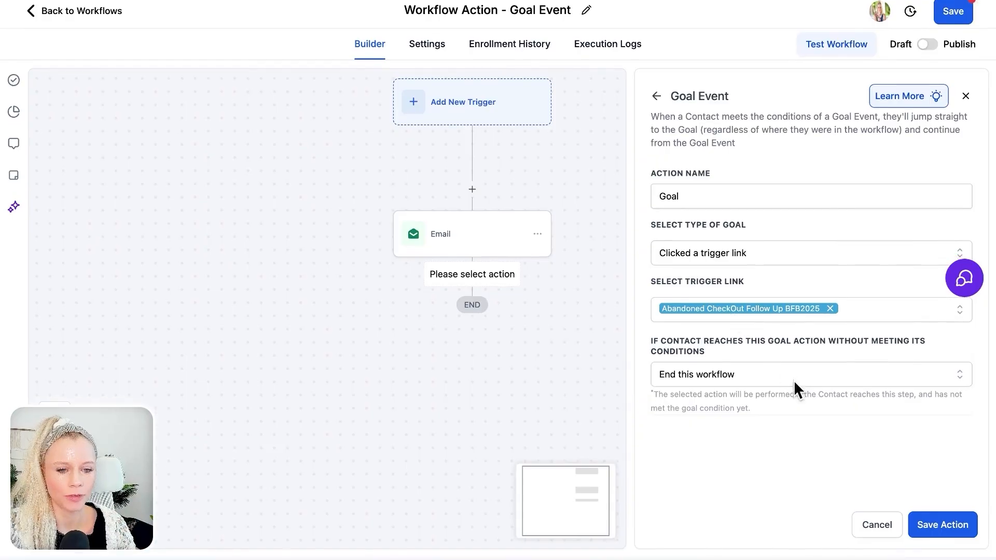
pyautogui.click(764, 389)
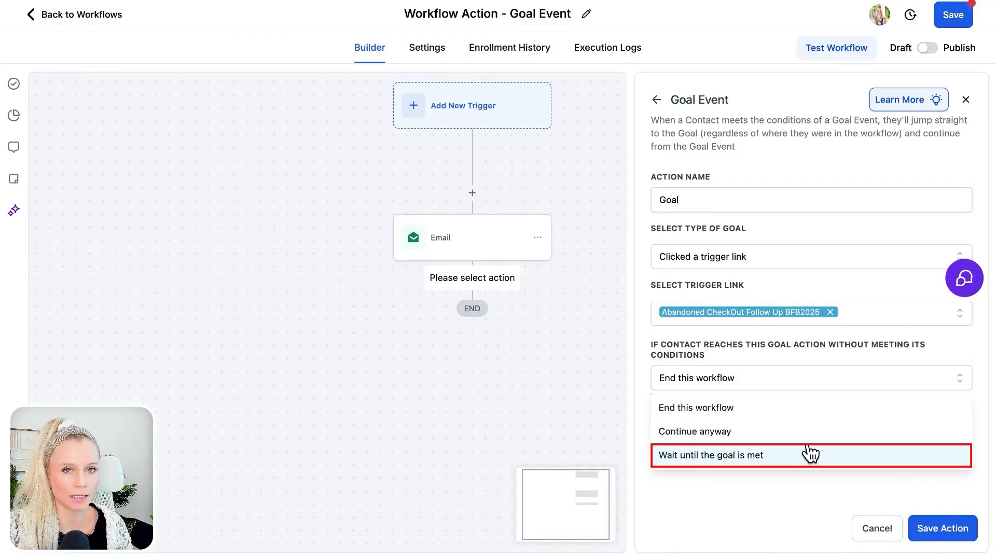
pyautogui.click(787, 409)
pyautogui.click(954, 527)
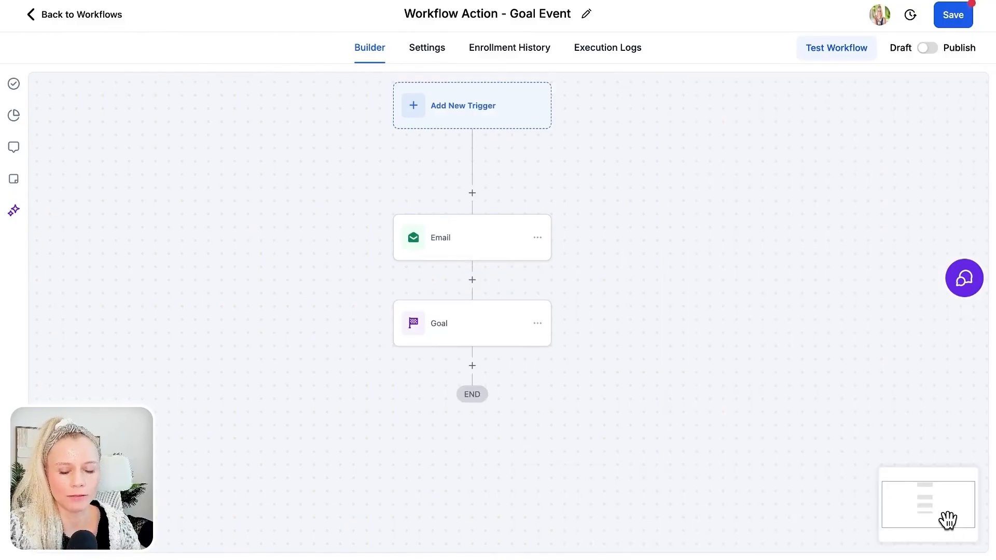
# - Rename the goal action to "Goal: End Workflow." and save the workflow as published
pyautogui.click(493, 341)
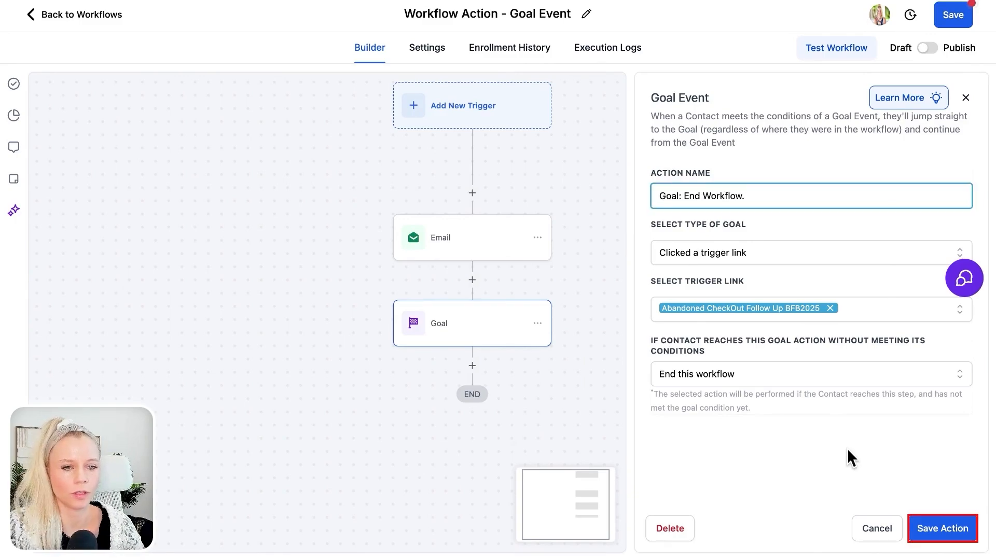
pyautogui.click(940, 527)
pyautogui.click(927, 48)
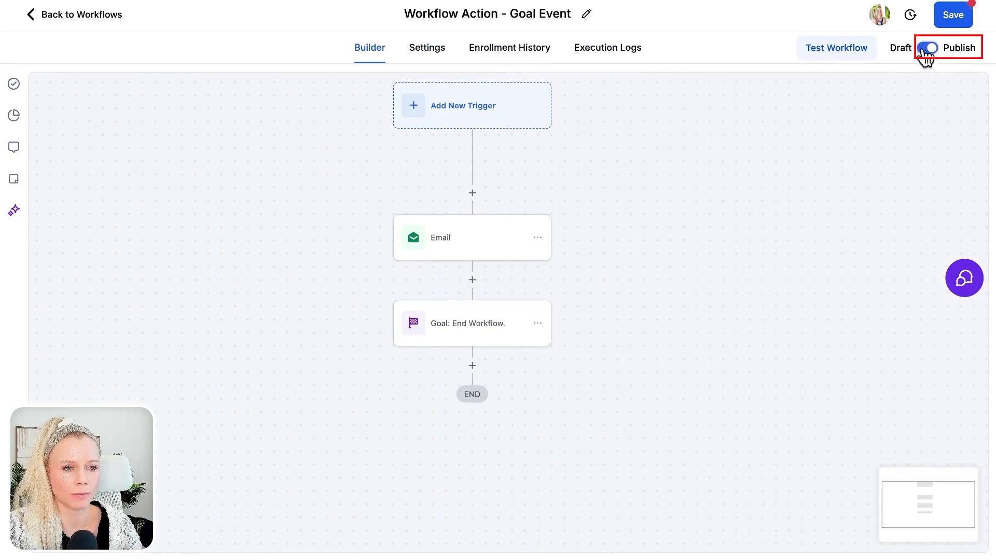
pyautogui.click(954, 15)
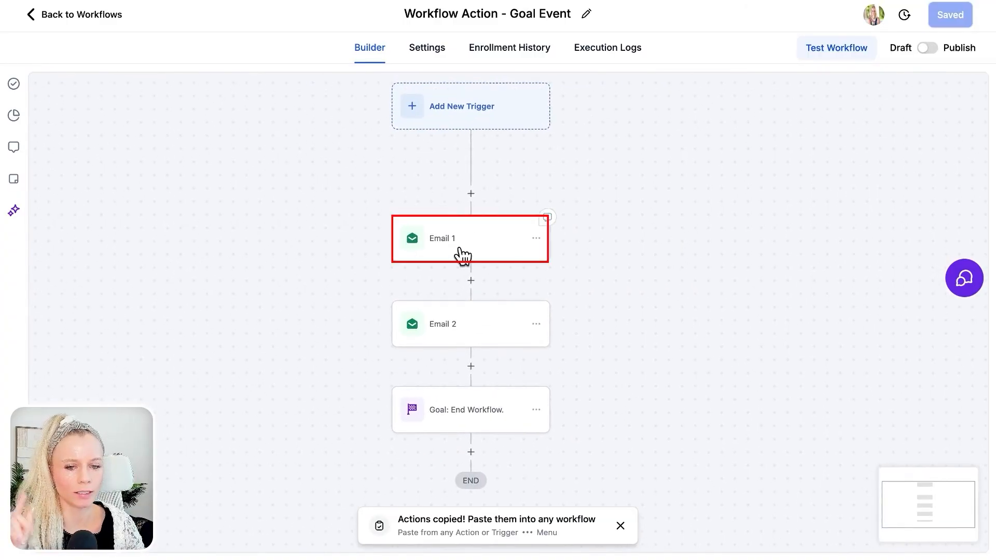
# - Change the goal action's type to Received an Email Event and pick Email 1 as the email step to wait for
pyautogui.scroll(-3, 580, 353)
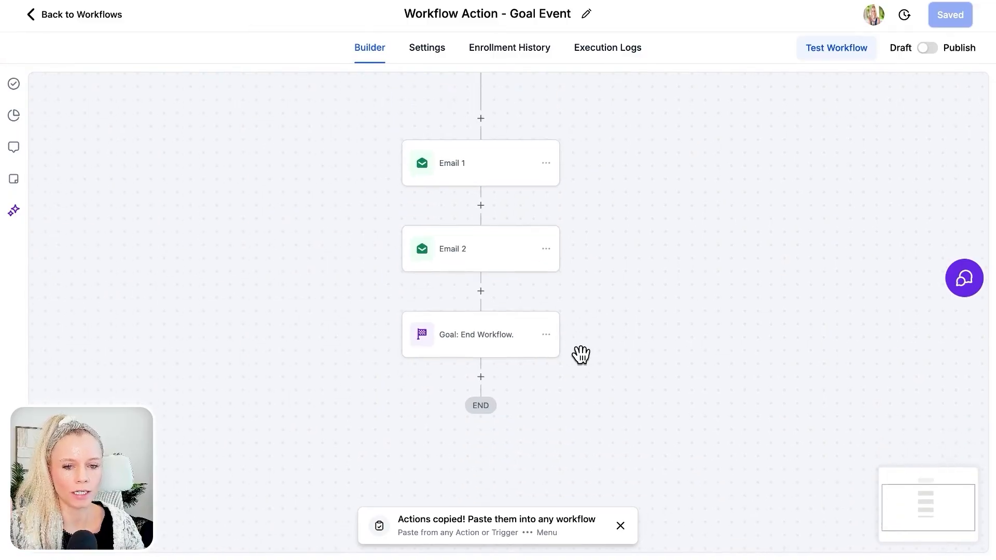
pyautogui.click(481, 338)
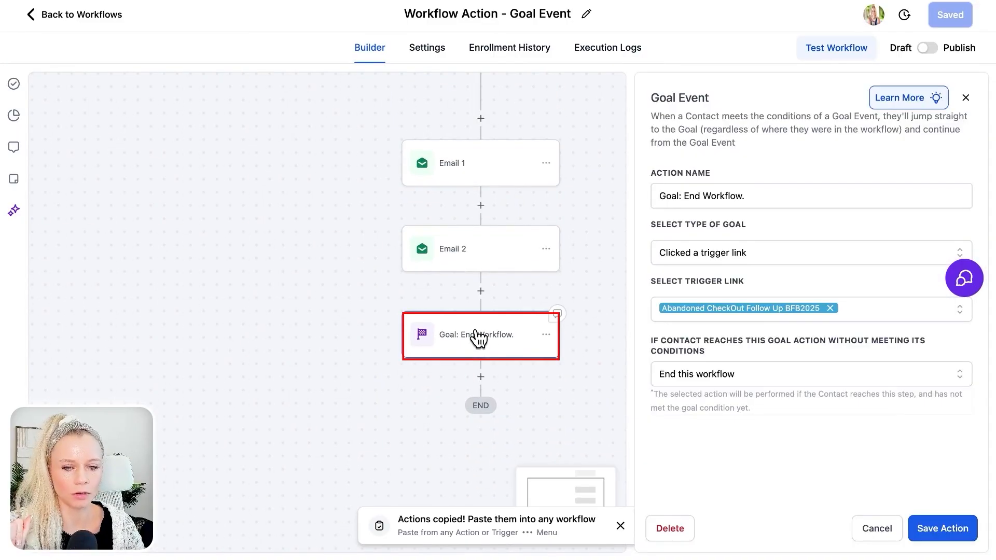
pyautogui.click(775, 256)
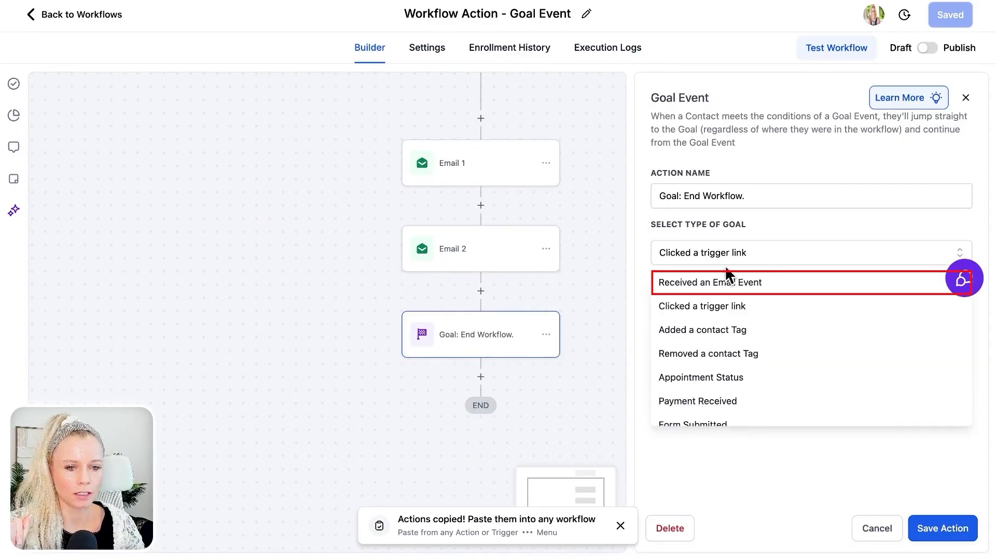
pyautogui.click(797, 283)
pyautogui.click(753, 303)
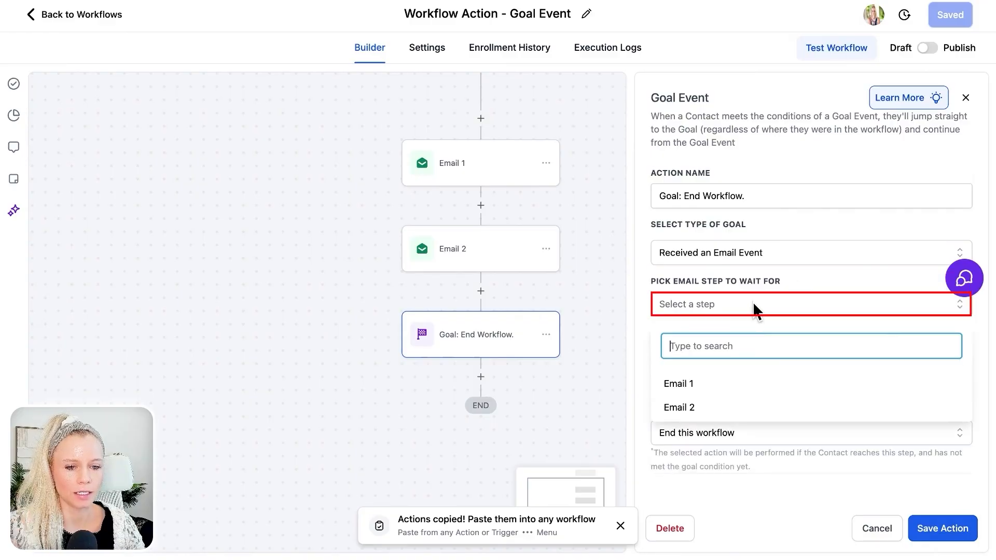
pyautogui.click(725, 385)
pyautogui.click(720, 310)
pyautogui.click(719, 310)
pyautogui.click(672, 335)
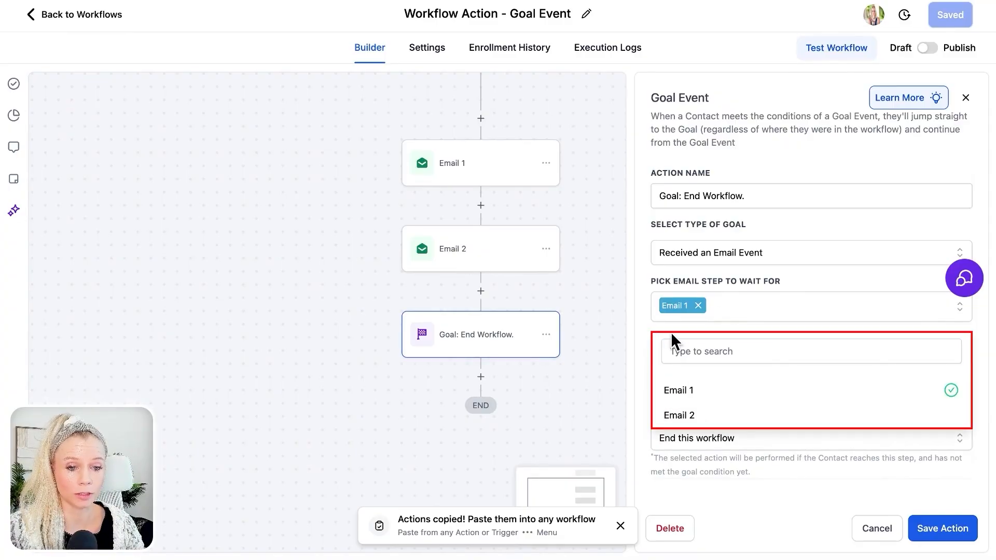
pyautogui.click(938, 346)
pyautogui.click(976, 348)
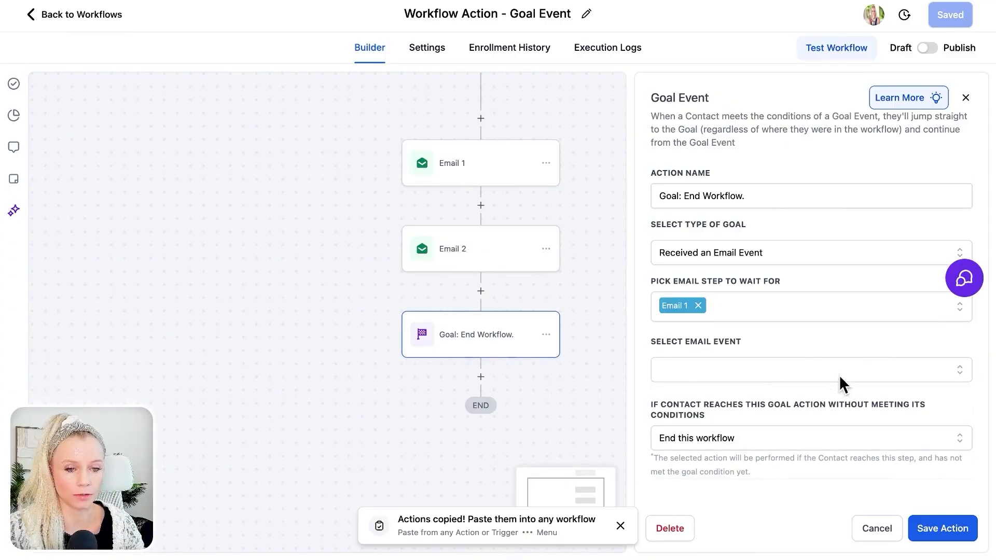
# - Set the goal's email event to Bounced, choose End this workflow for unmet conditions, and save the action
pyautogui.click(805, 369)
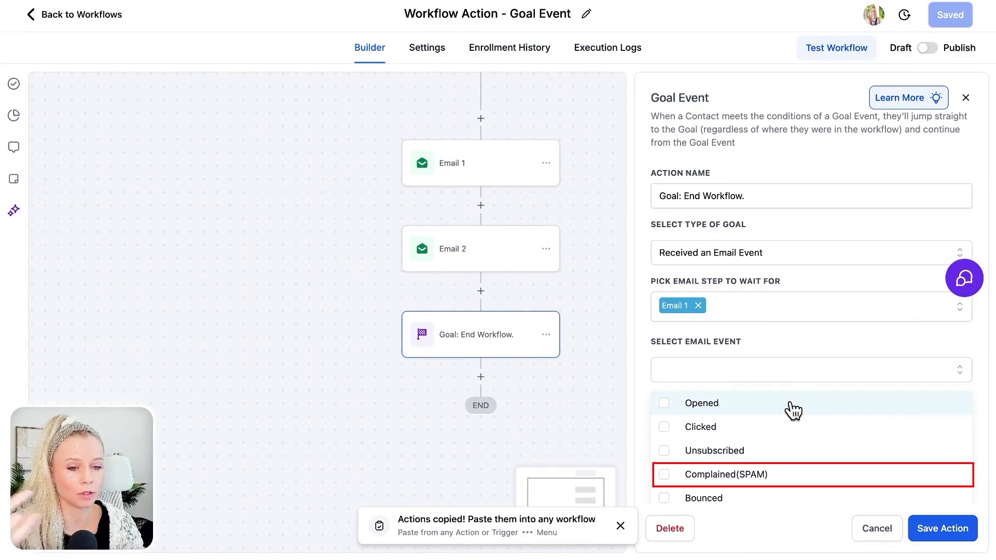
pyautogui.scroll(-1, 738, 465)
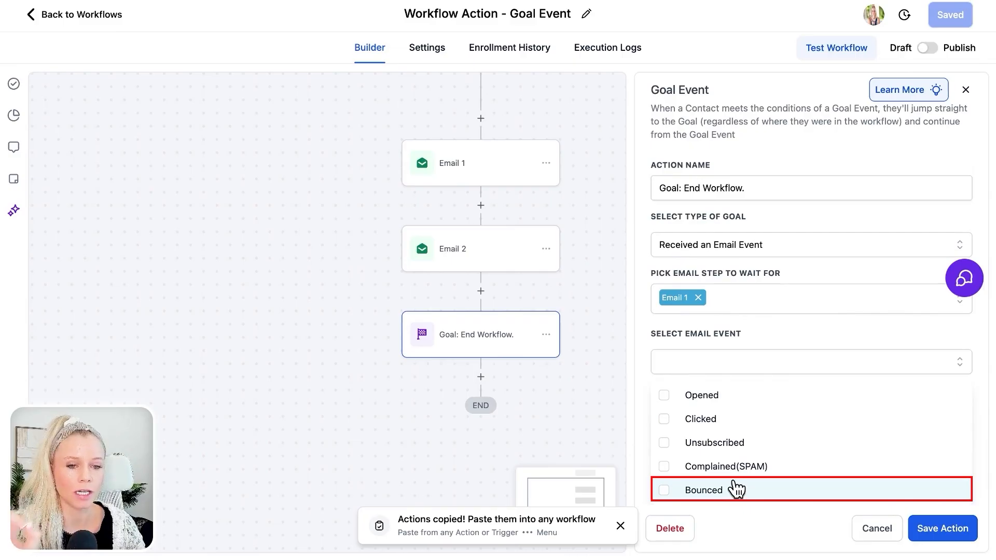
pyautogui.click(735, 489)
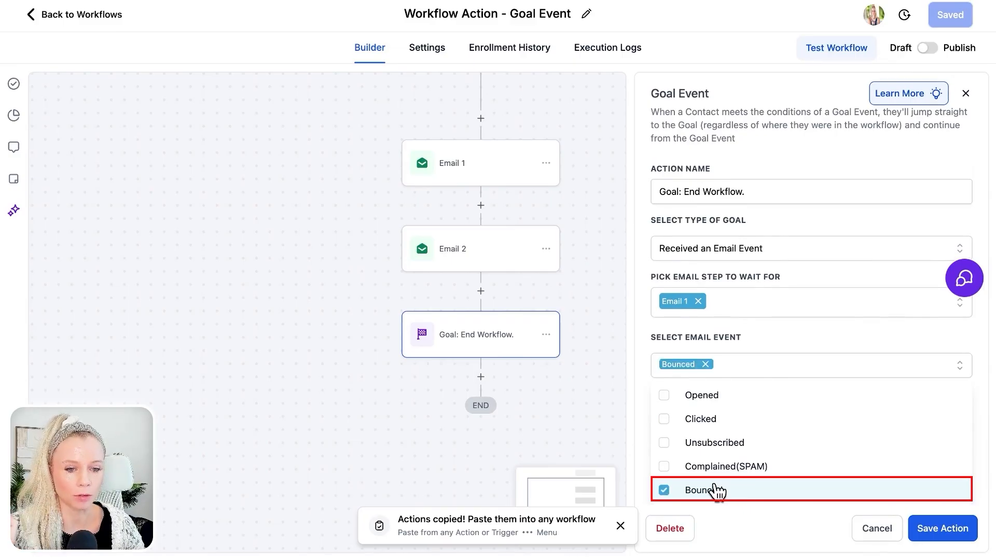
pyautogui.click(641, 393)
pyautogui.click(674, 433)
pyautogui.scroll(-1, 725, 467)
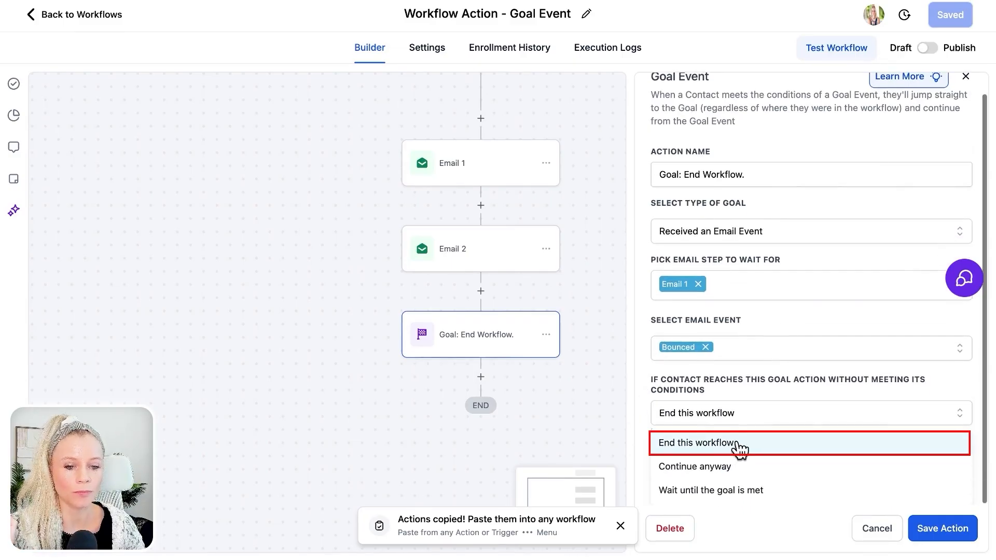
pyautogui.click(774, 446)
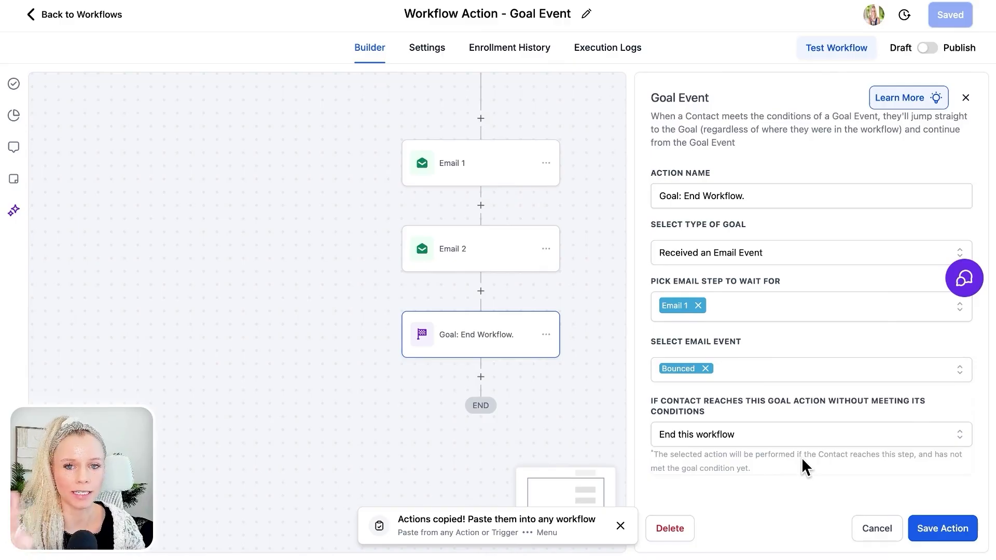
pyautogui.click(926, 528)
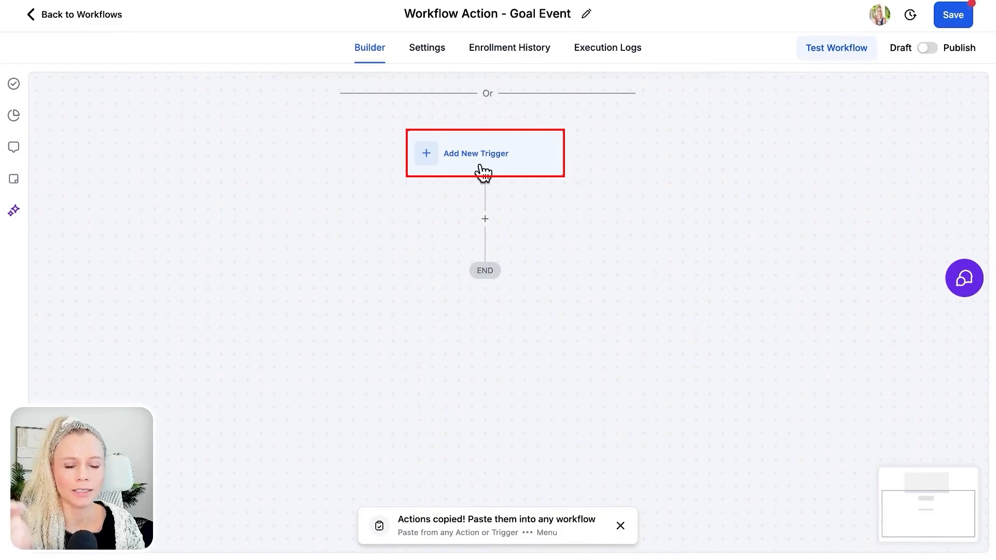
# - Add a new workflow trigger of the type Form Submitted
pyautogui.click(482, 156)
pyautogui.click(774, 160)
pyautogui.write('form')
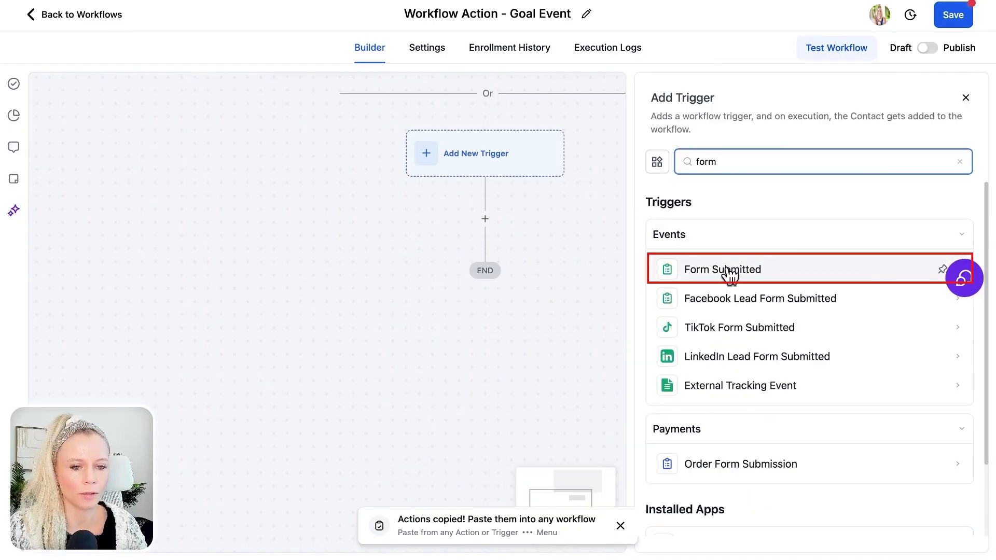
pyautogui.click(766, 271)
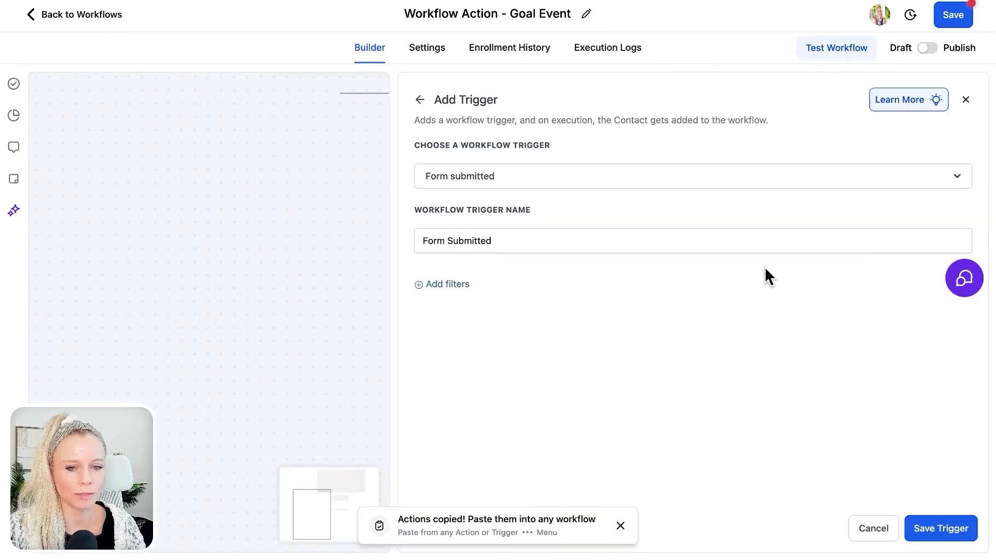
pyautogui.click(467, 285)
pyautogui.click(485, 300)
pyautogui.click(517, 398)
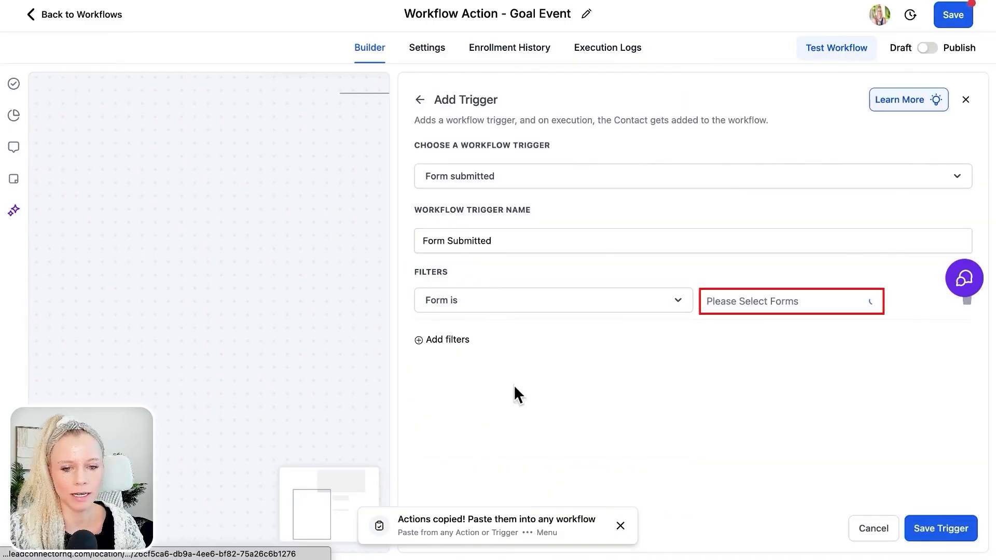
pyautogui.click(756, 304)
pyautogui.click(676, 334)
pyautogui.click(967, 302)
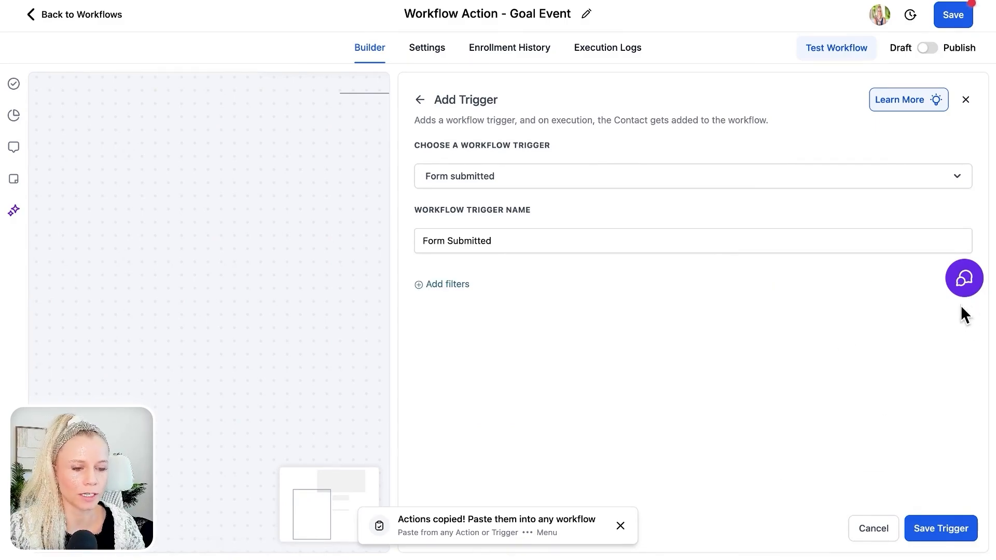
# - Save the Form Submitted trigger without any filters
pyautogui.click(890, 529)
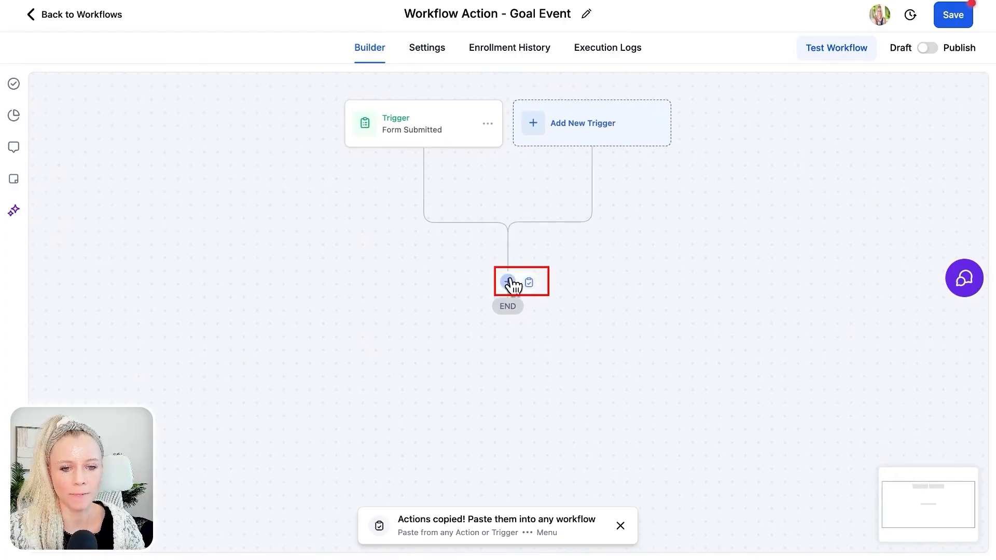
# - Insert a Goal Event action below the Form Submitted trigger and set its goal type to Form Submitted
pyautogui.click(508, 282)
pyautogui.write('goal')
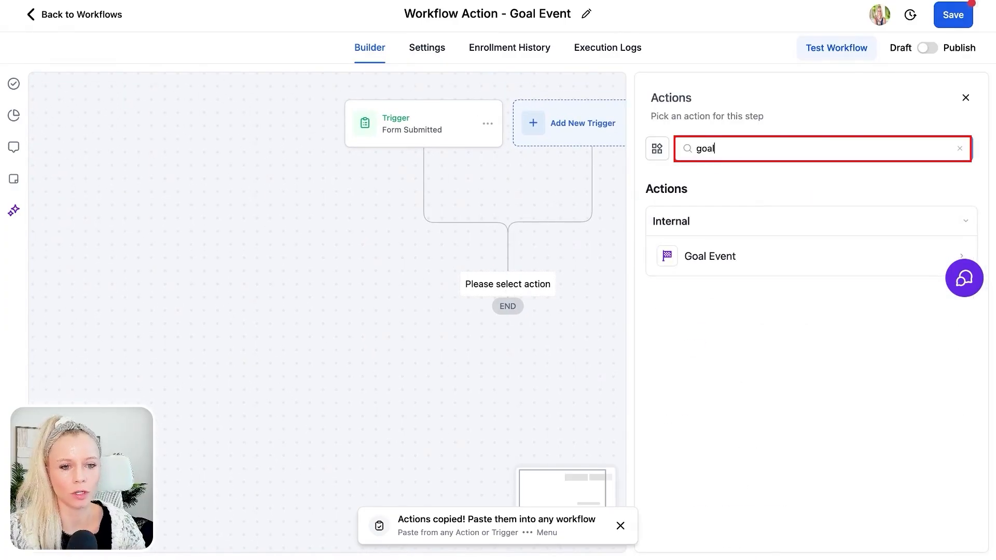
pyautogui.click(759, 262)
pyautogui.click(764, 262)
pyautogui.scroll(-2, 805, 315)
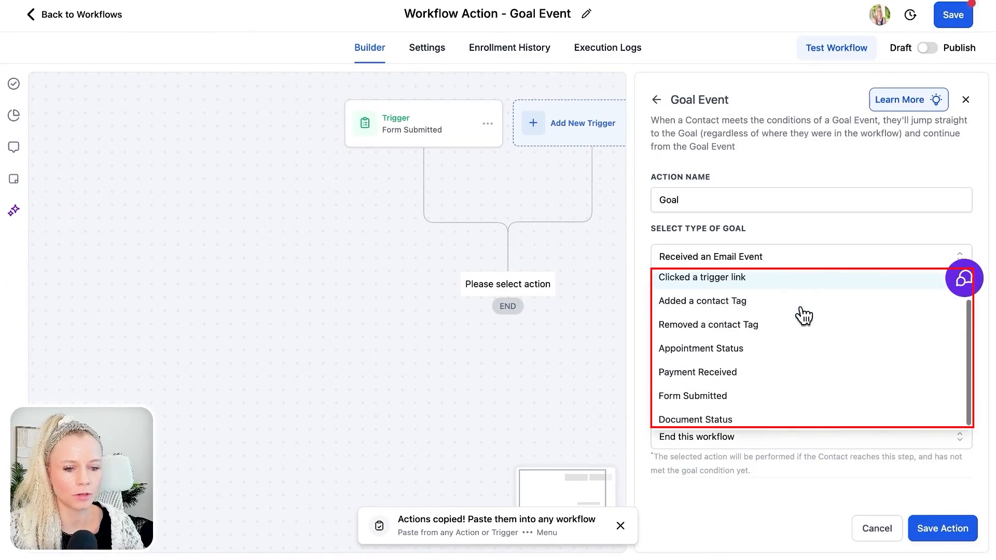
pyautogui.click(743, 392)
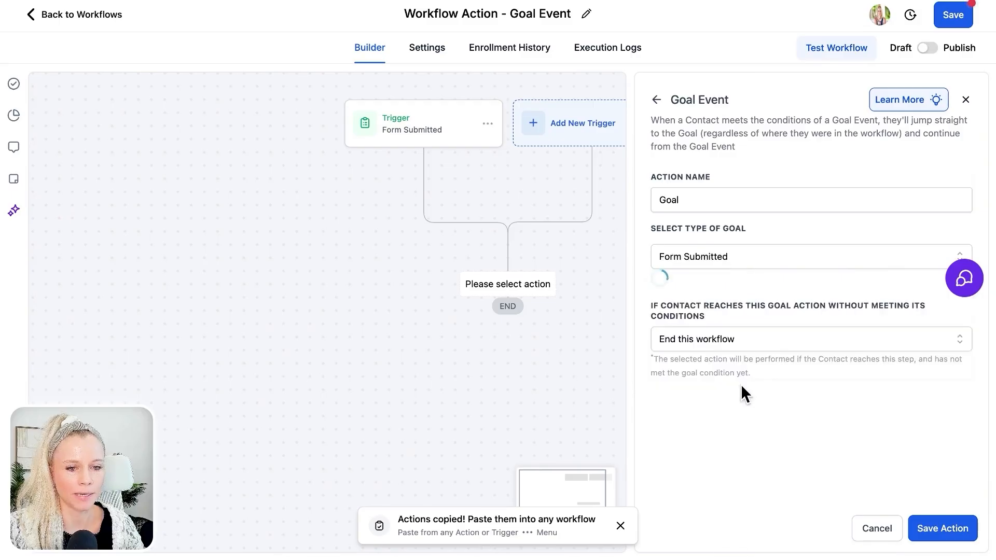
# - Select the forms Black Friday CheckList and 100 automations PDF for the goal, and choose Wait until the goal is met for unmet conditions
pyautogui.click(690, 312)
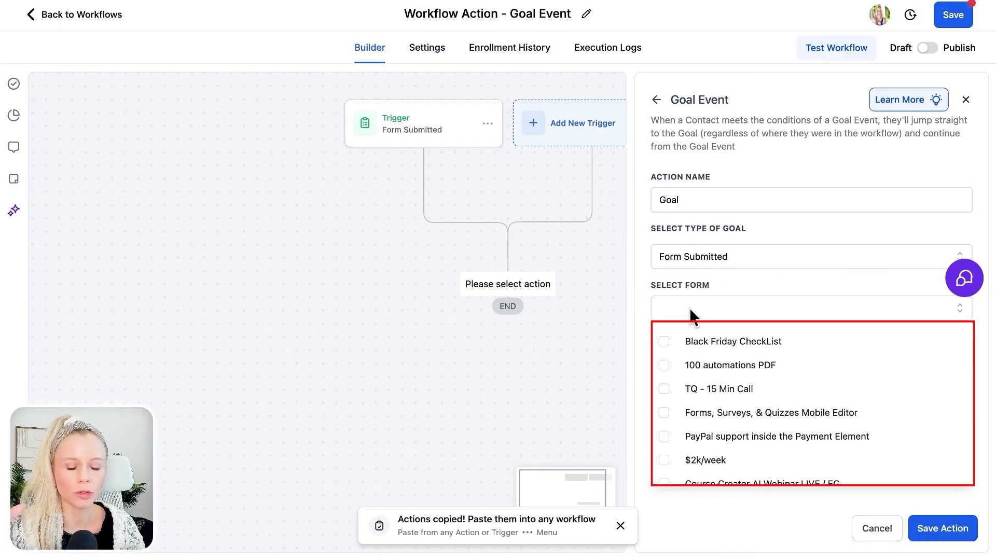
pyautogui.scroll(-1, 707, 412)
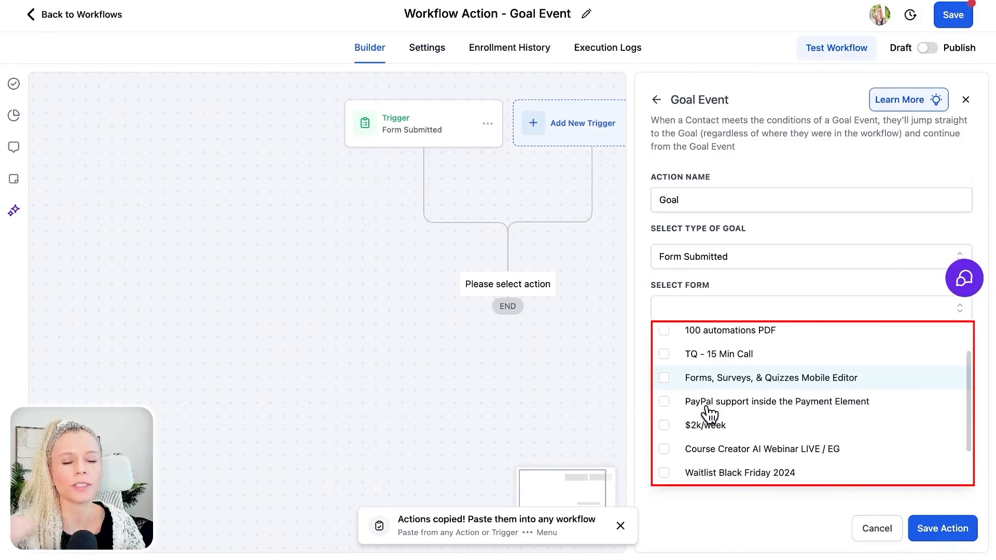
pyautogui.scroll(-2, 709, 414)
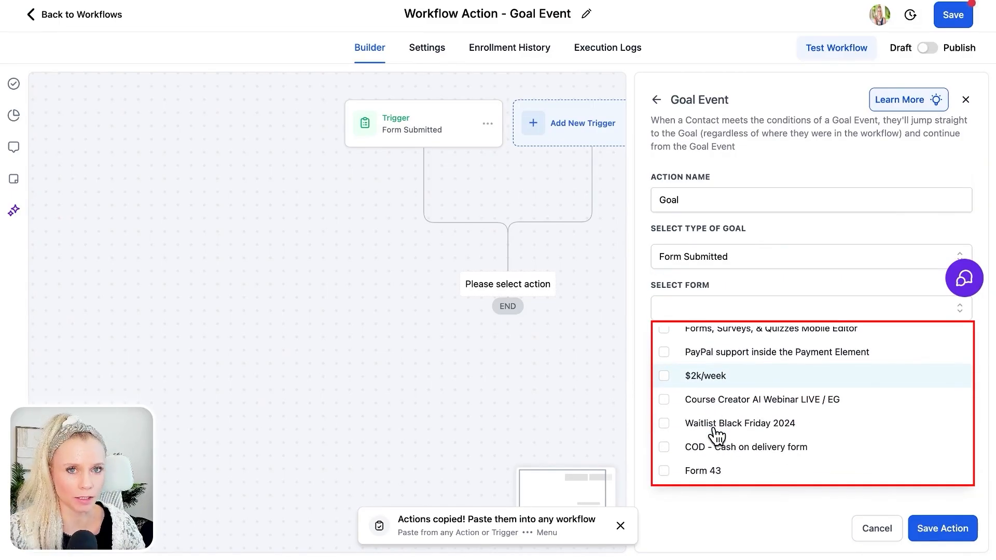
pyautogui.scroll(3, 715, 437)
pyautogui.click(657, 207)
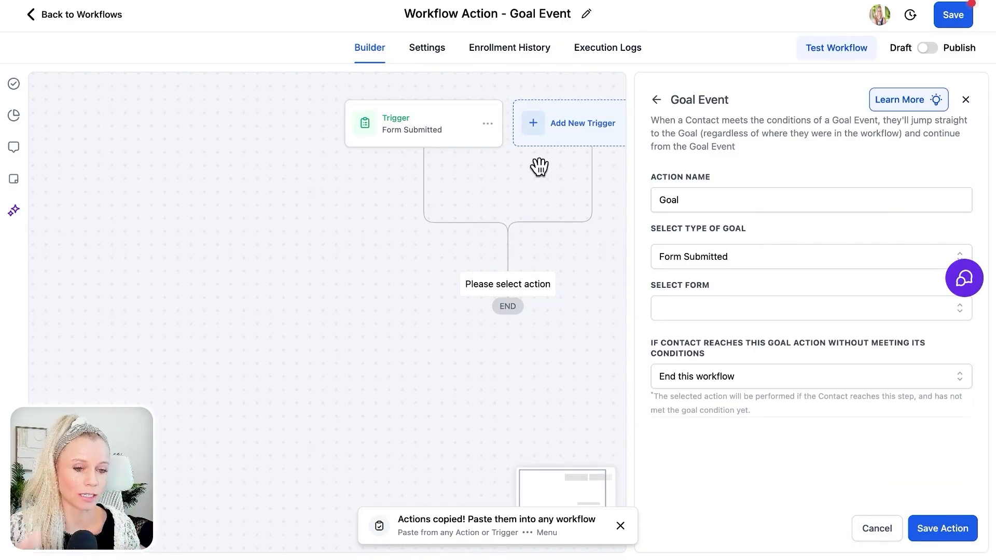
pyautogui.click(716, 308)
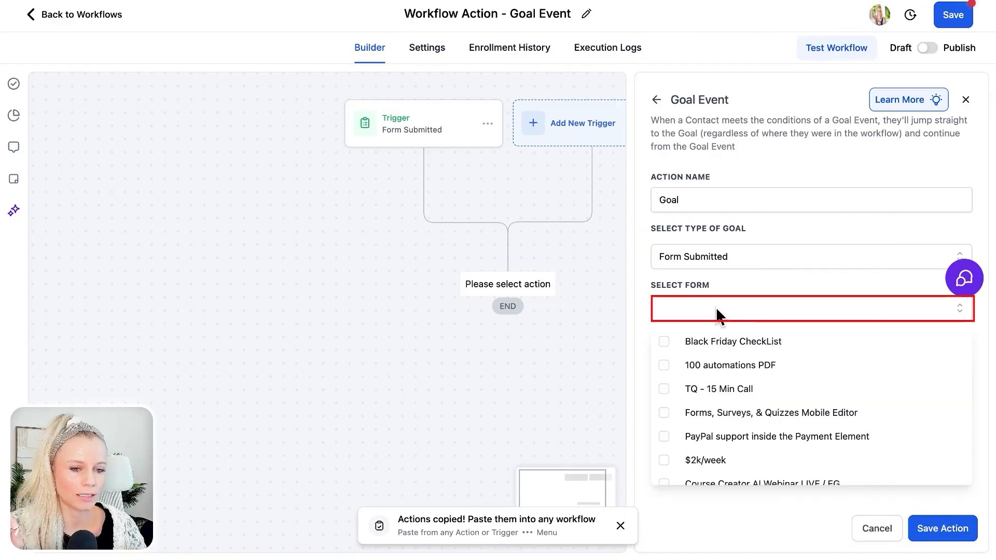
pyautogui.click(740, 346)
pyautogui.click(741, 360)
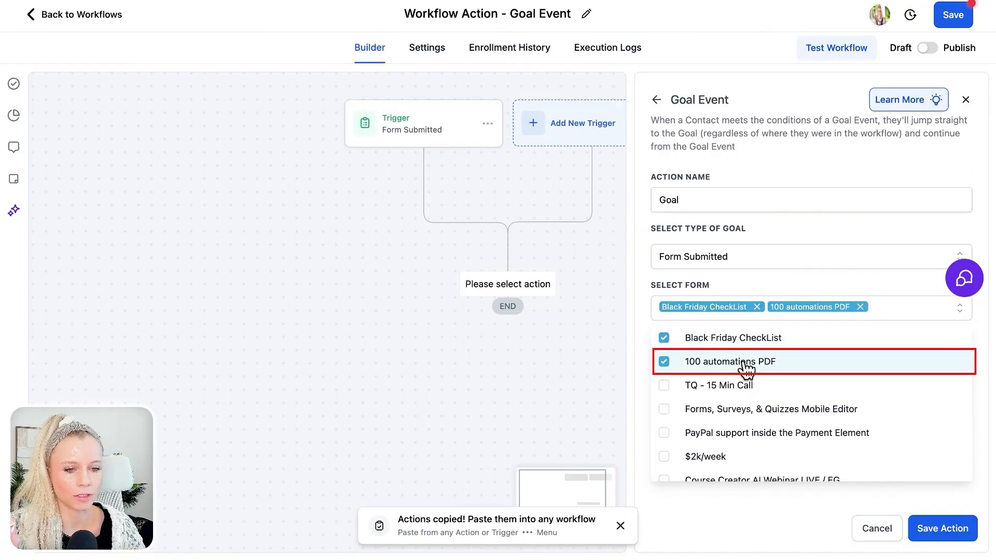
pyautogui.click(771, 294)
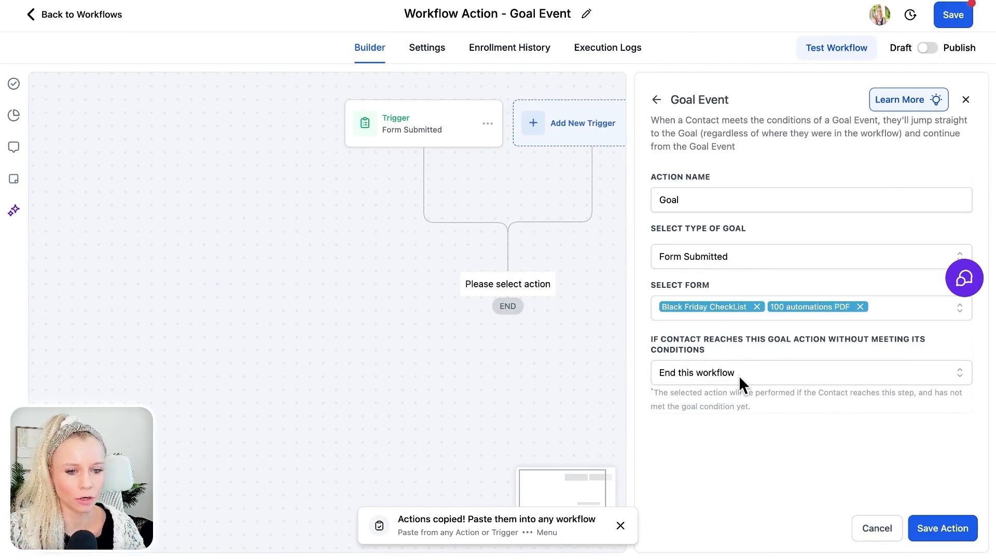
pyautogui.click(739, 375)
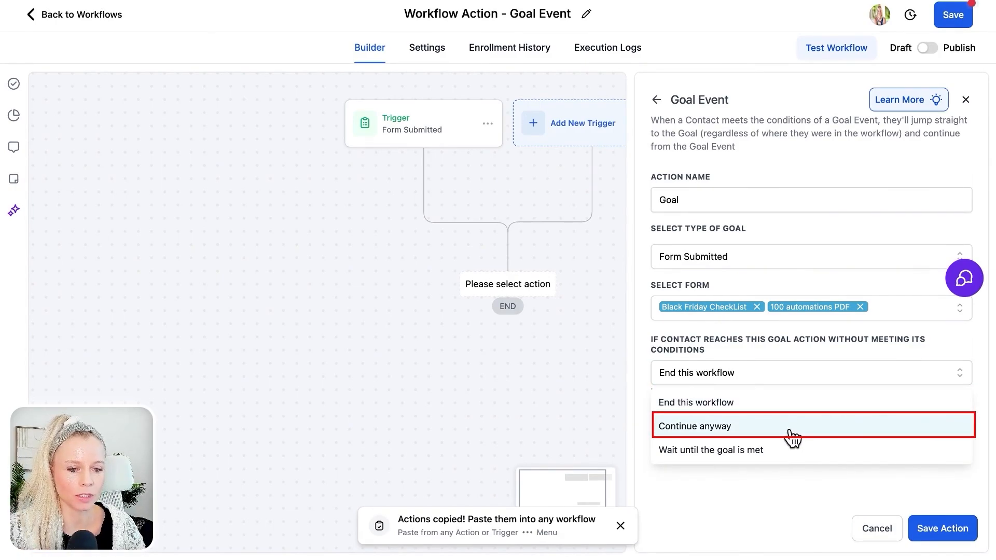
pyautogui.click(809, 452)
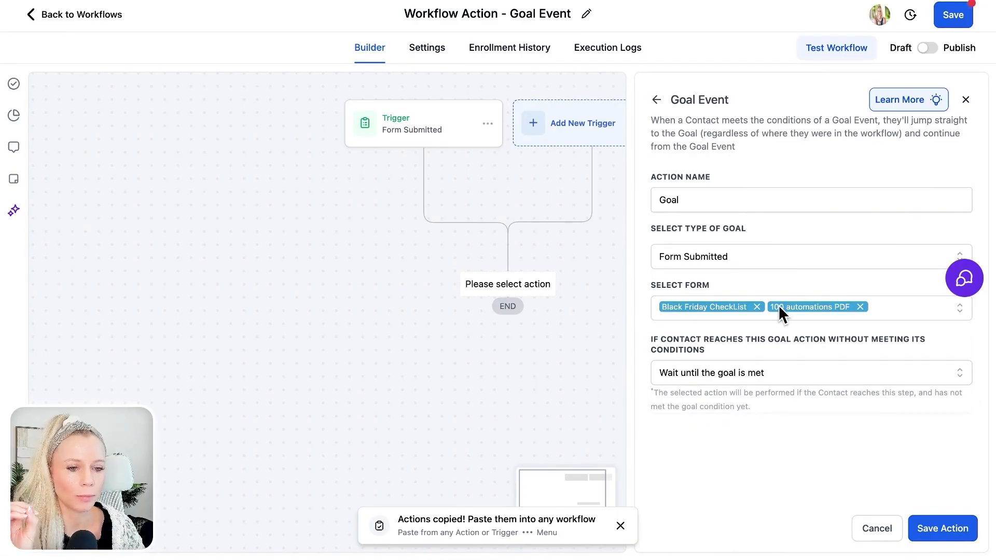
# - Change the goal type to Payment Received for the product Black Friday Public Offer $497 with the payment status Failed
pyautogui.click(726, 256)
pyautogui.scroll(-1, 791, 331)
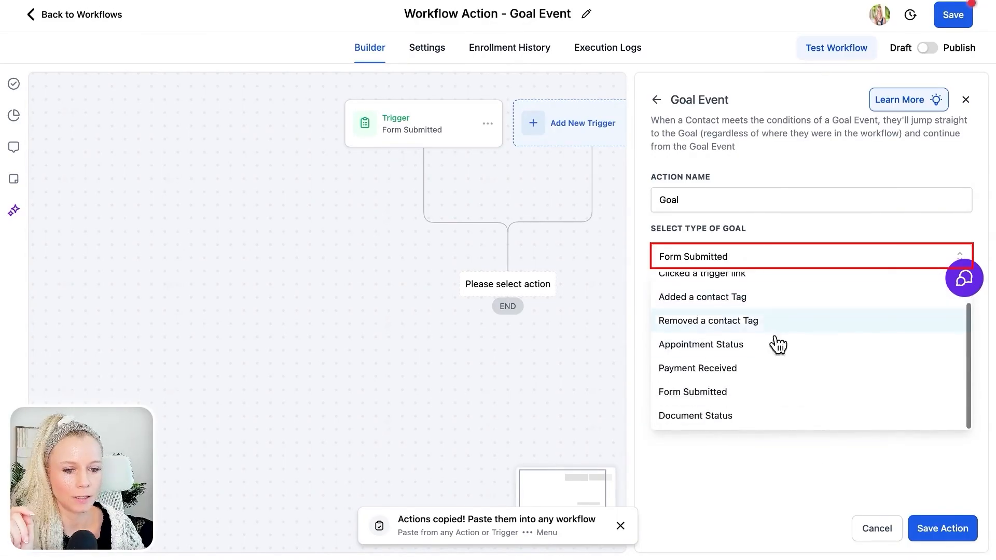
pyautogui.click(778, 370)
pyautogui.click(764, 311)
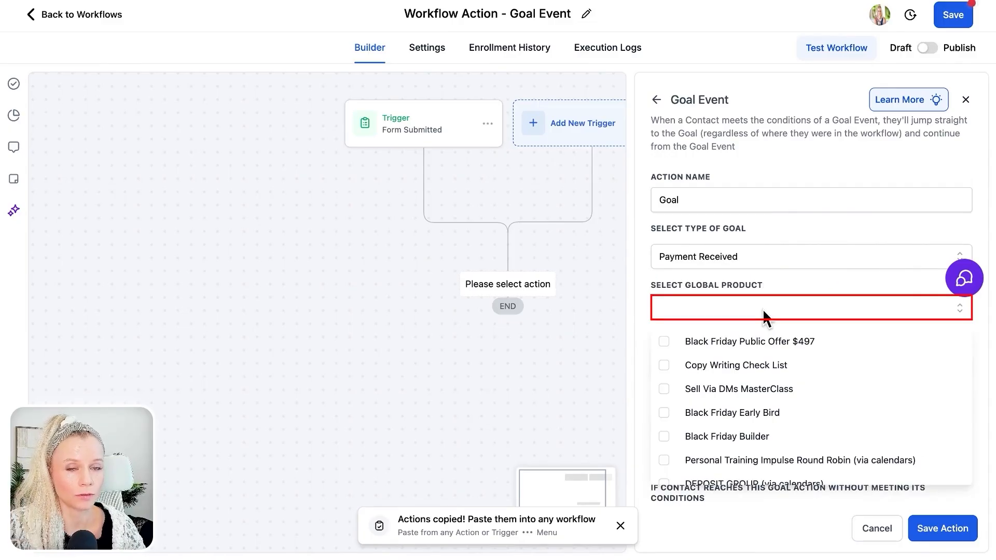
pyautogui.click(755, 340)
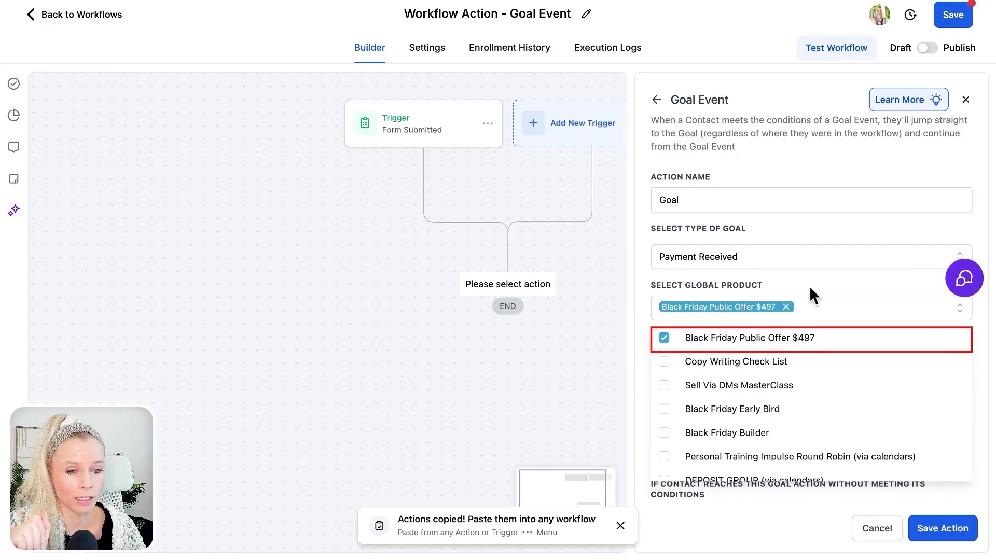
pyautogui.click(826, 284)
pyautogui.click(768, 365)
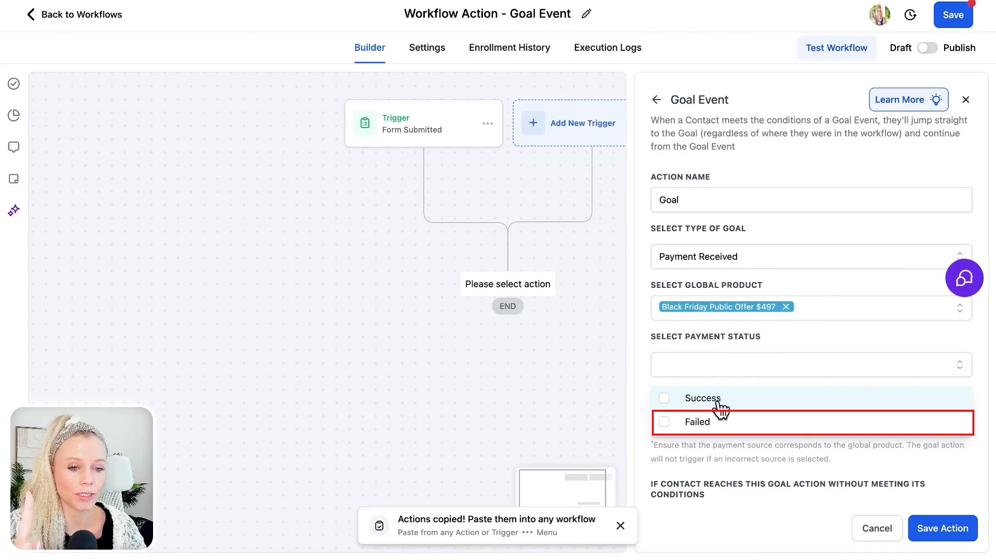
pyautogui.click(703, 430)
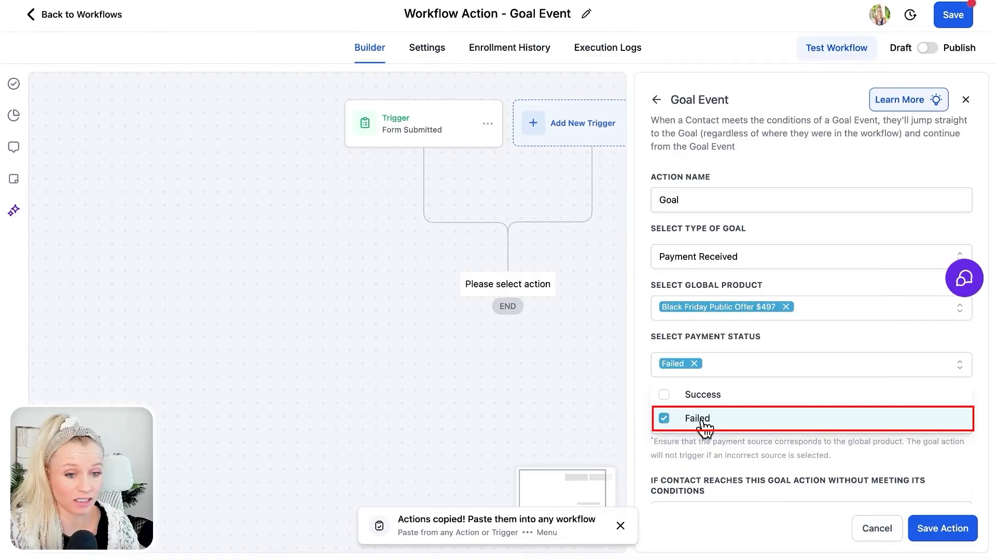
pyautogui.click(780, 340)
# - Review the goal's payment source and unmet-condition options, and discard the Goal Event action
pyautogui.click(741, 419)
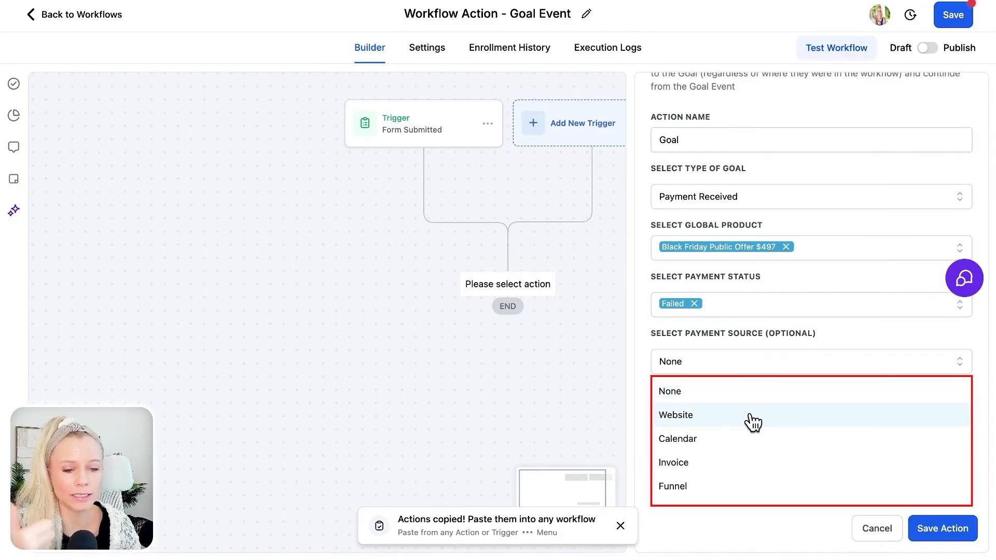
pyautogui.scroll(-3, 745, 441)
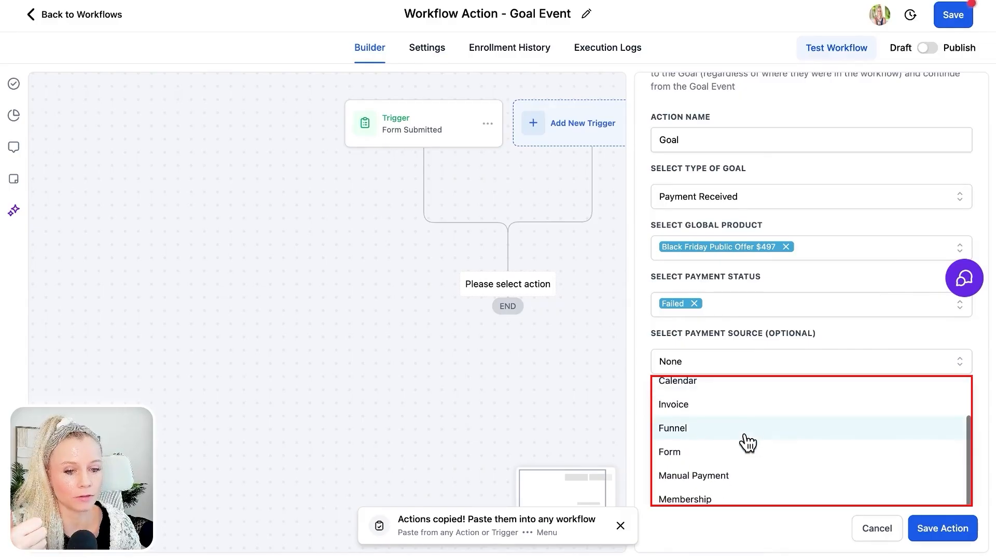
pyautogui.scroll(3, 746, 457)
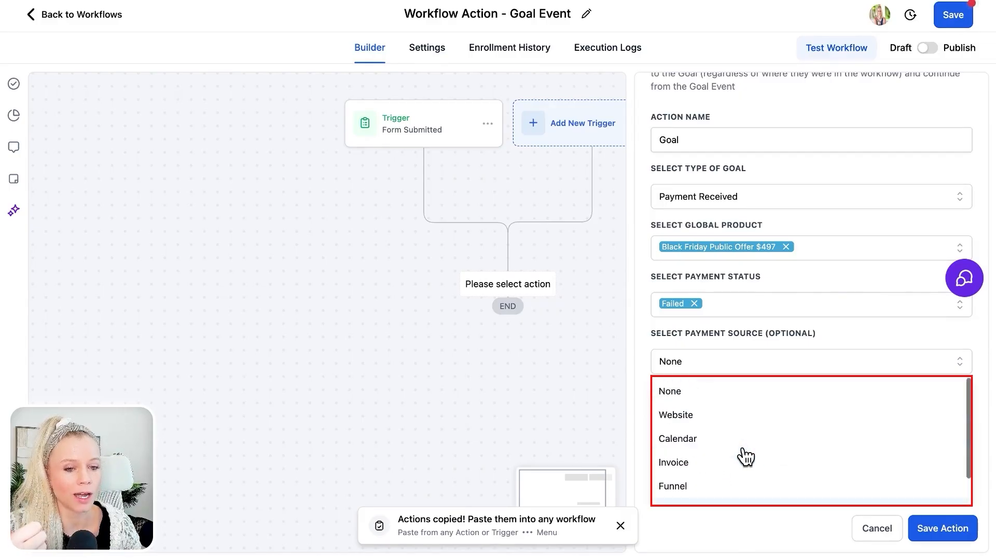
pyautogui.click(852, 334)
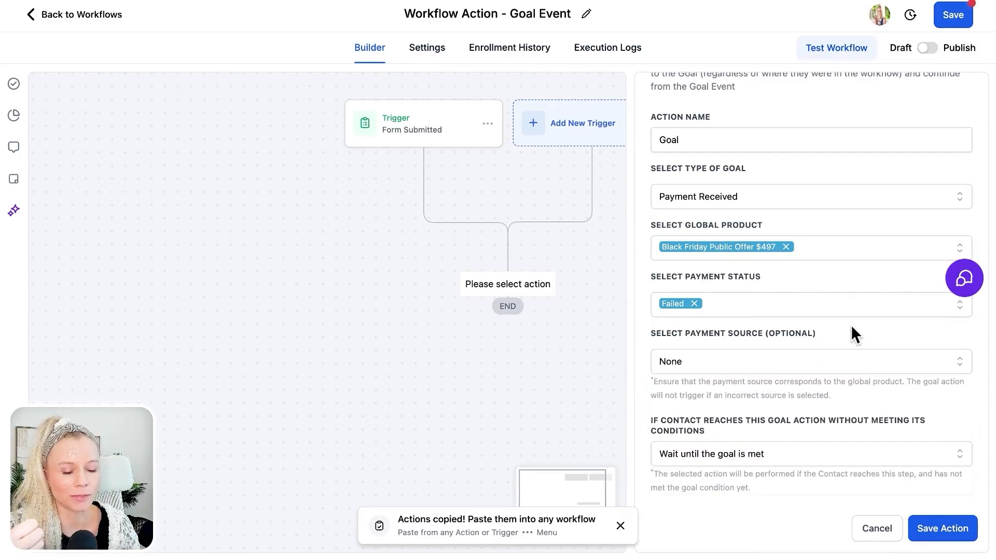
pyautogui.click(738, 454)
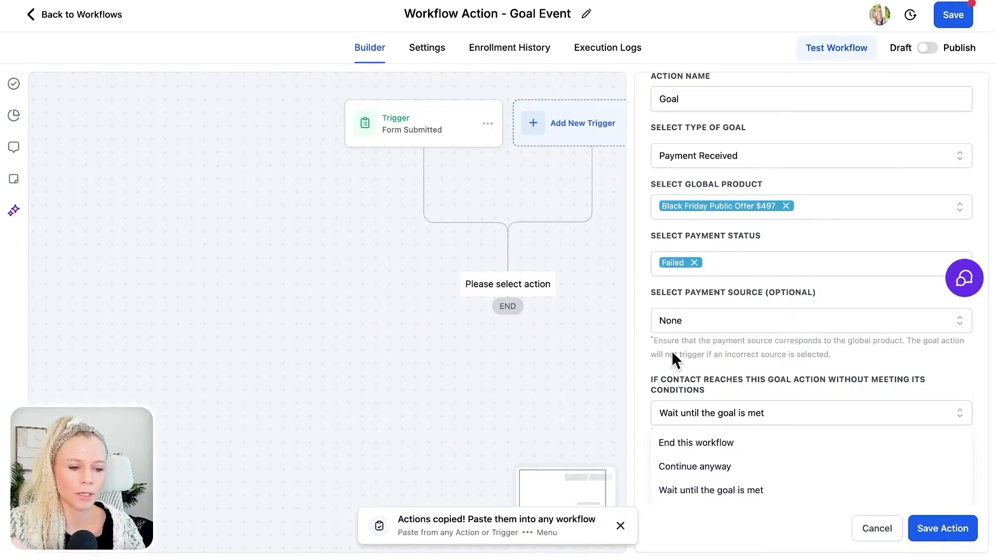
pyautogui.click(867, 528)
# - Replace the Form Submitted trigger with a Documents & Contracts trigger filtered to Status Is Viewed, and save it
pyautogui.click(602, 317)
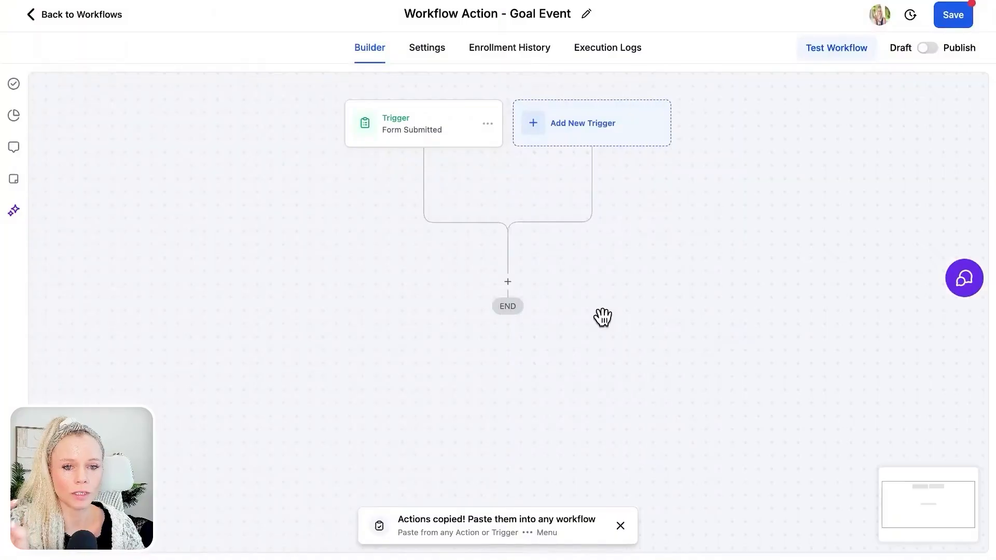
pyautogui.click(490, 202)
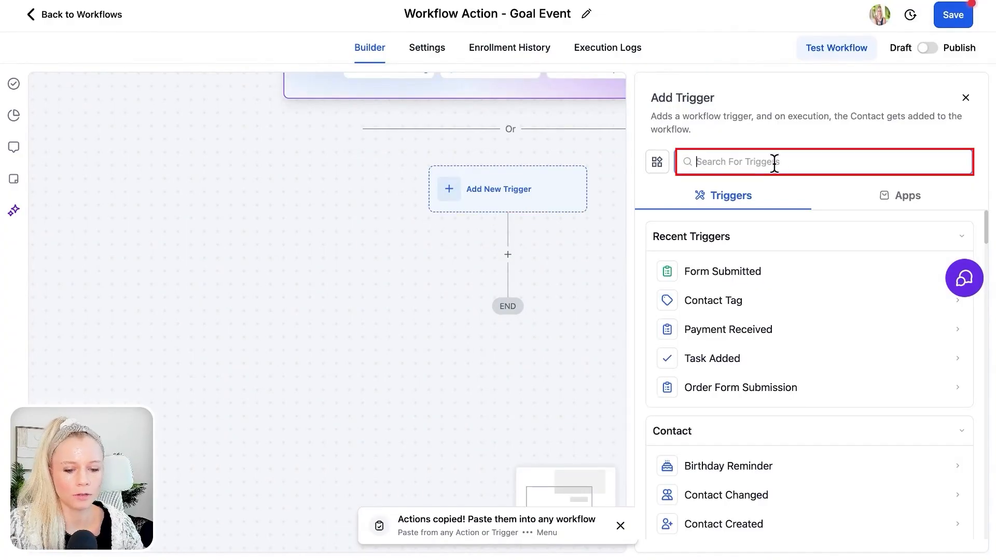
pyautogui.click(768, 274)
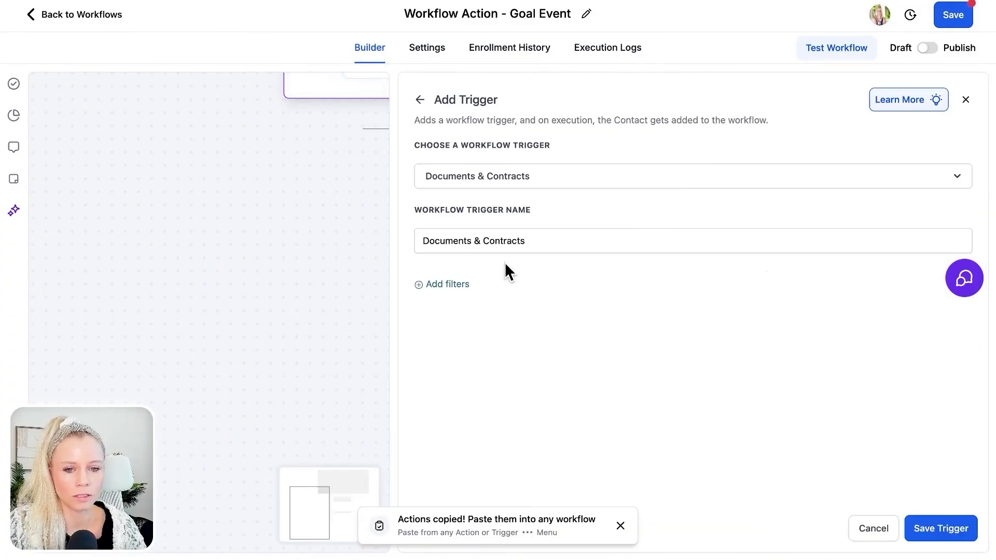
pyautogui.click(462, 284)
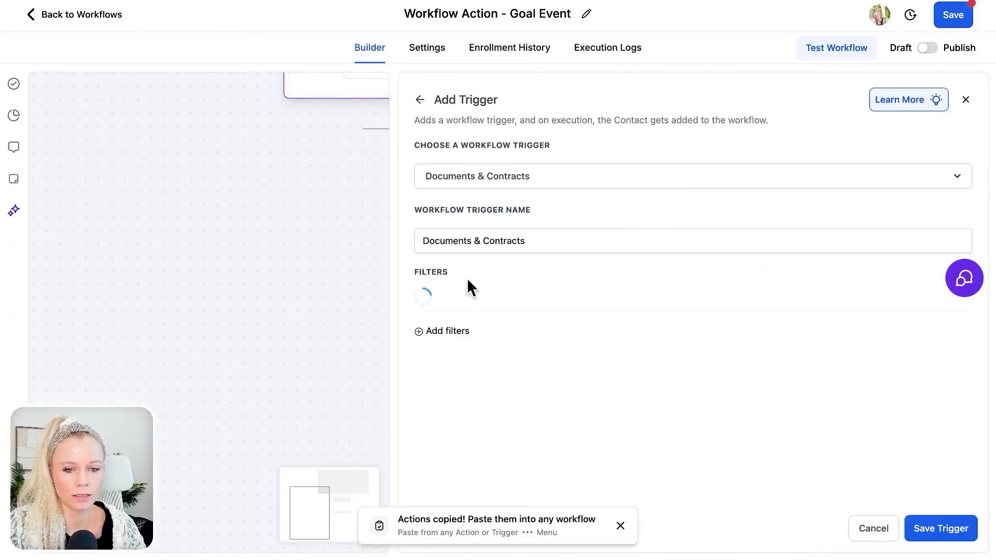
pyautogui.click(777, 300)
pyautogui.click(710, 330)
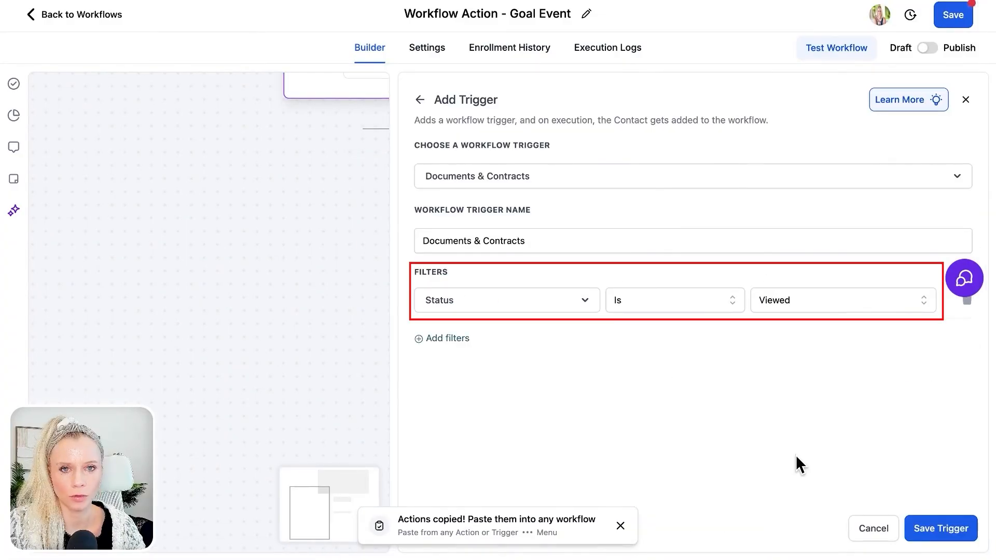
pyautogui.click(941, 528)
# - Rename the Documents & Contracts trigger as "Documents & Contracts: Staus: VIEWED" and save it
pyautogui.click(428, 123)
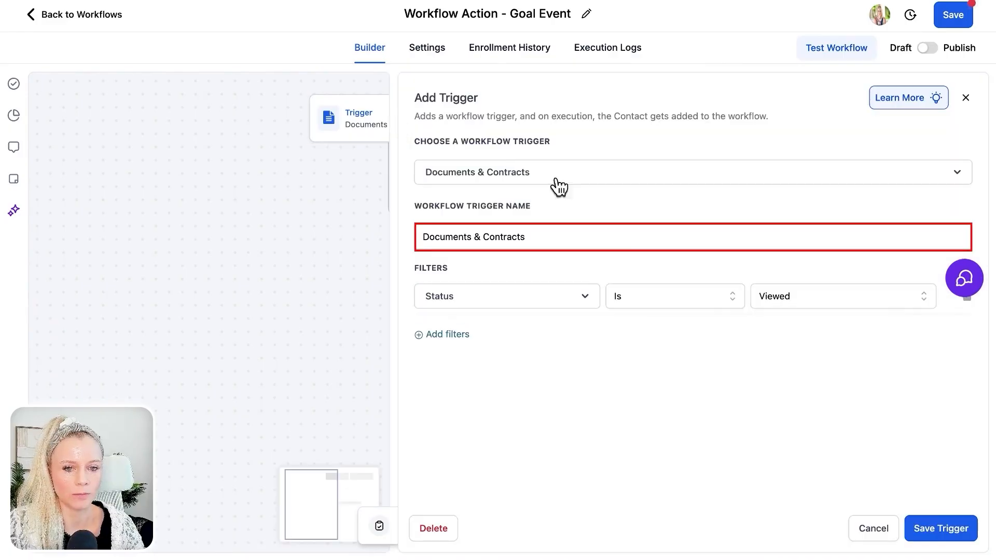
pyautogui.click(600, 236)
pyautogui.write(': Staus: VIEWED')
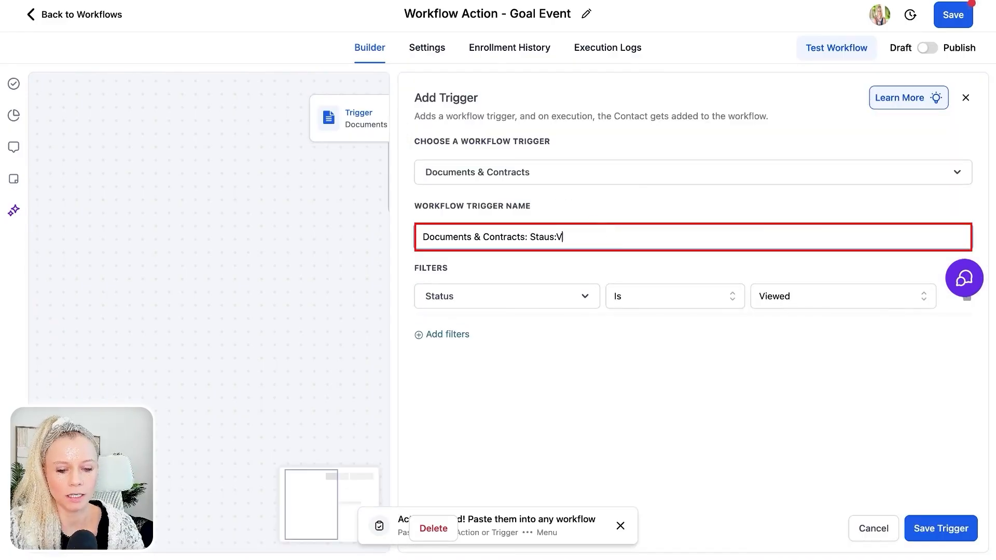
pyautogui.click(931, 528)
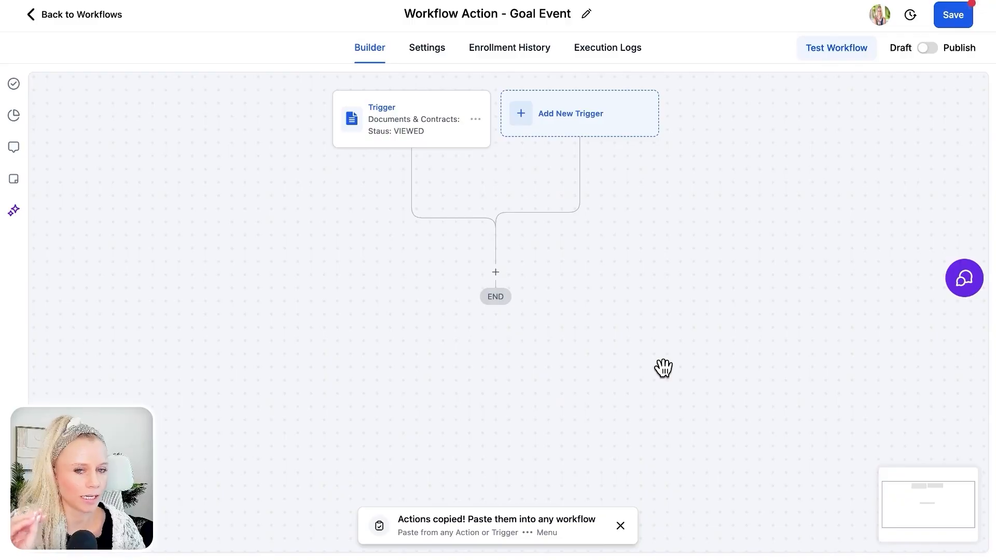
# - Add an email action named Email 1 below the trigger with subject "For {{contact.first_name}}" and message "Hey FU1", and save it
pyautogui.click(497, 275)
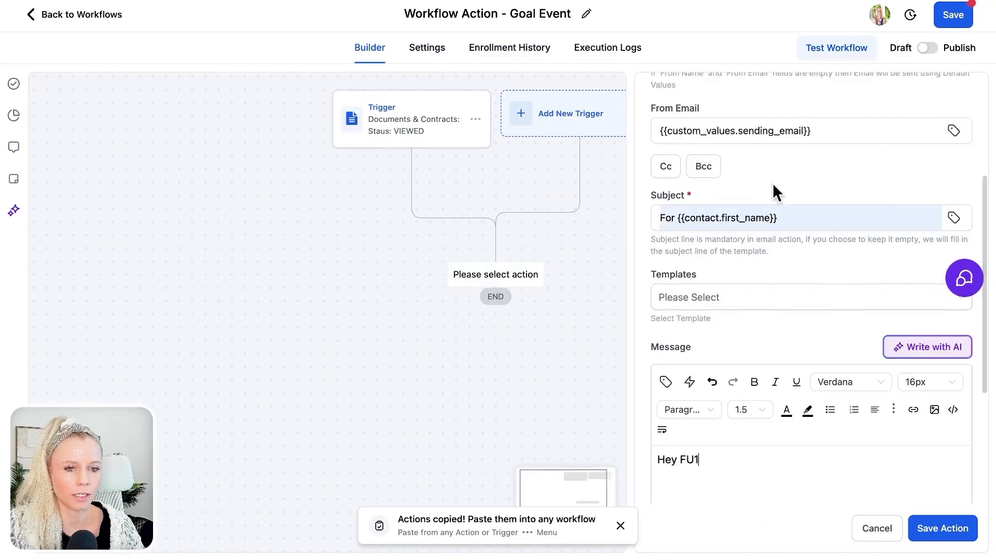
pyautogui.scroll(-5, 733, 412)
pyautogui.click(916, 529)
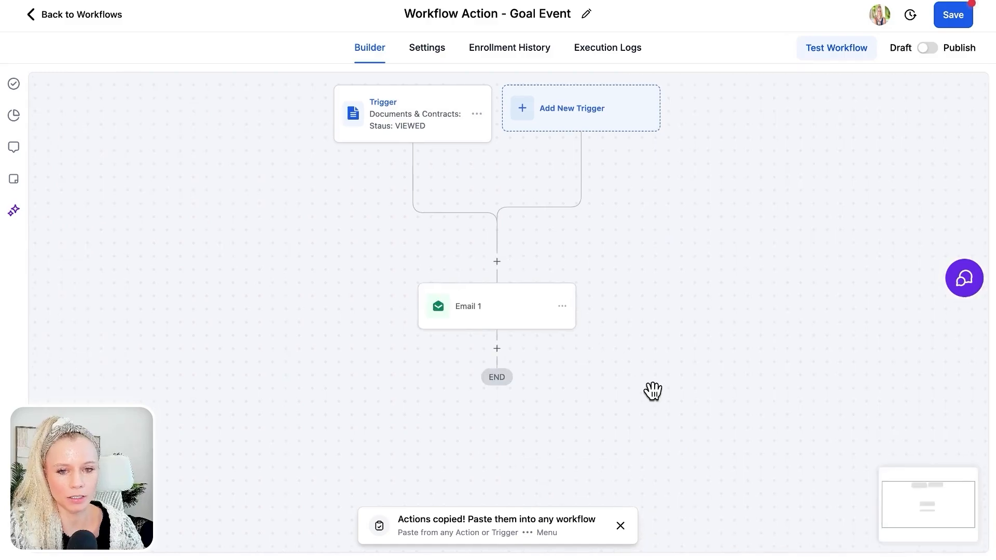
# - Copy the Email 1 action and paste the duplicate directly below it
pyautogui.click(575, 289)
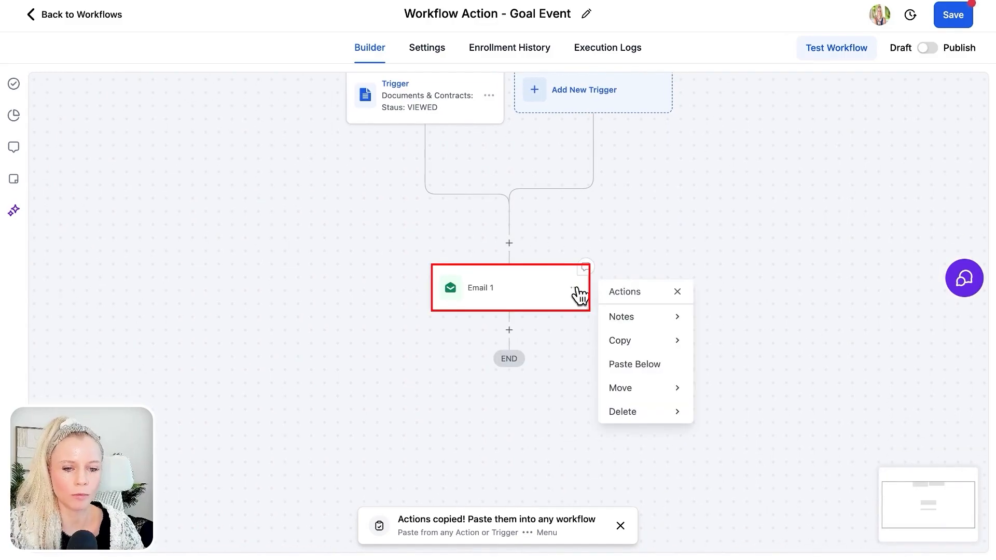
pyautogui.click(679, 342)
pyautogui.click(726, 318)
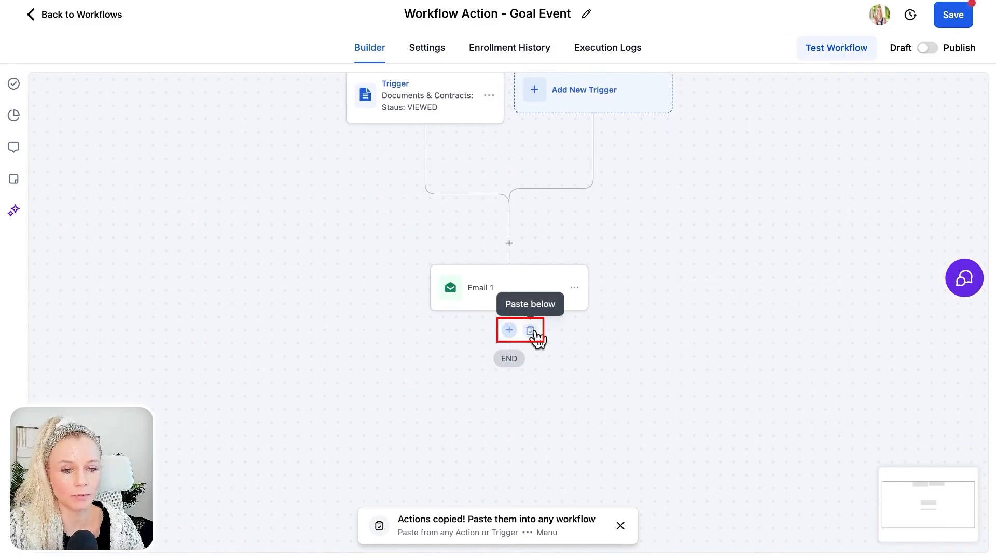
pyautogui.click(532, 332)
# - Insert a Wait action between the two email actions and name it "Wait 12 hours"
pyautogui.click(510, 330)
pyautogui.write('wai')
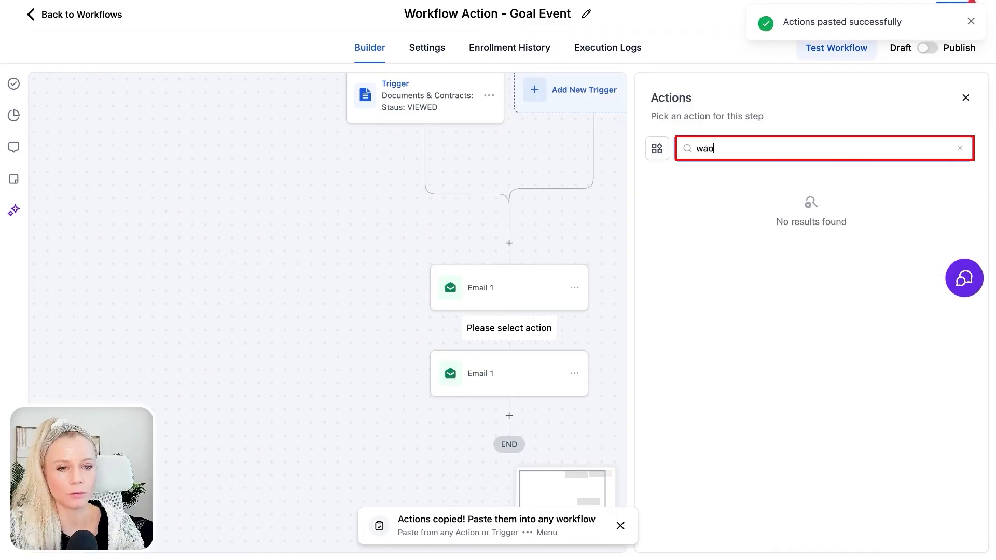
pyautogui.click(707, 259)
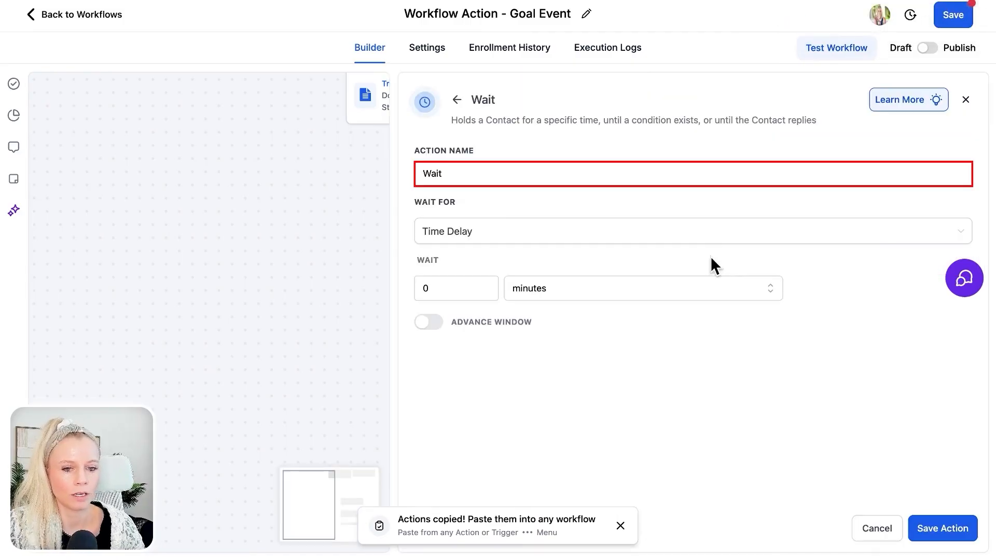
pyautogui.click(611, 172)
pyautogui.write('12 hours')
# - Set the Wait action's time delay to 12 hours and save the action
pyautogui.click(451, 298)
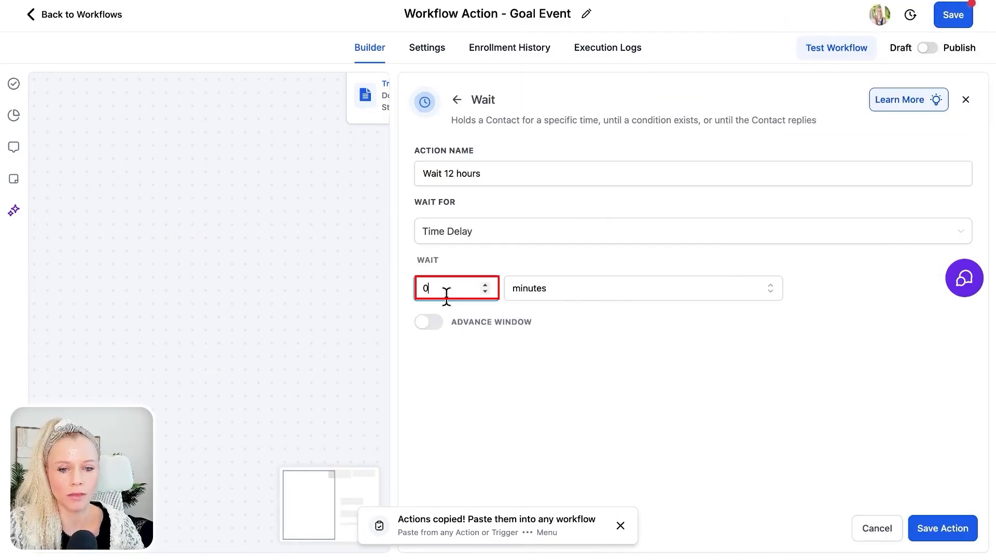
pyautogui.press('BackSpace')
pyautogui.write('12')
pyautogui.click(533, 297)
pyautogui.click(591, 342)
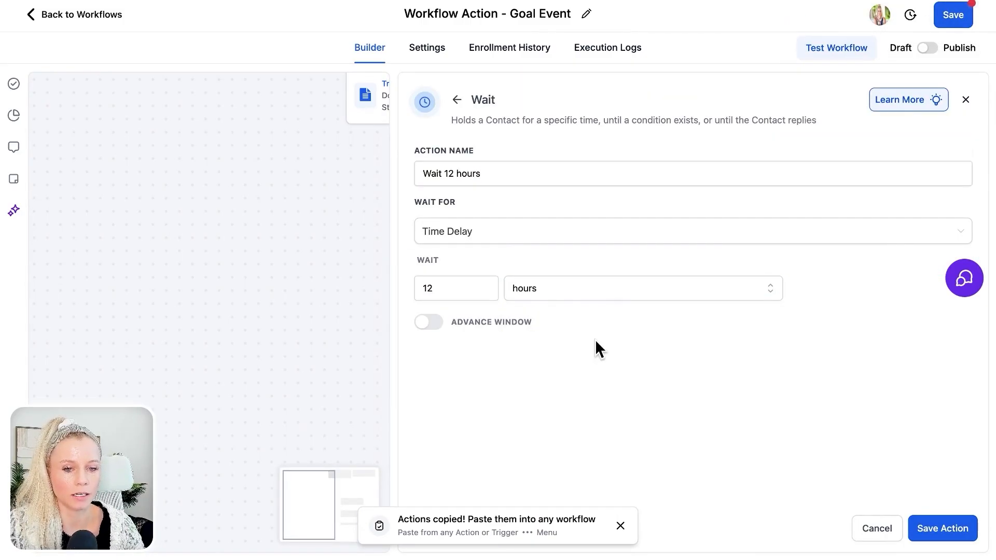
pyautogui.click(926, 523)
# - Rename the second email action below the wait as Email 2 and save it
pyautogui.click(550, 481)
pyautogui.click(717, 200)
pyautogui.press('BackSpace')
pyautogui.write('2')
pyautogui.click(965, 530)
pyautogui.scroll(-3, 769, 395)
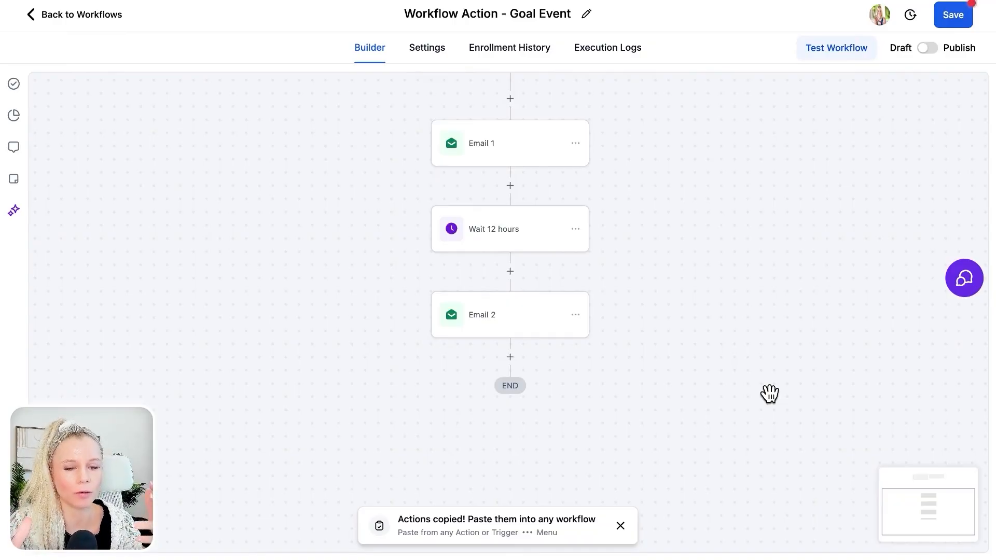
# - Add a Goal Event action below Email 2 with goal type Document Status and document status Signed/Accepted
pyautogui.click(510, 357)
pyautogui.write('goal')
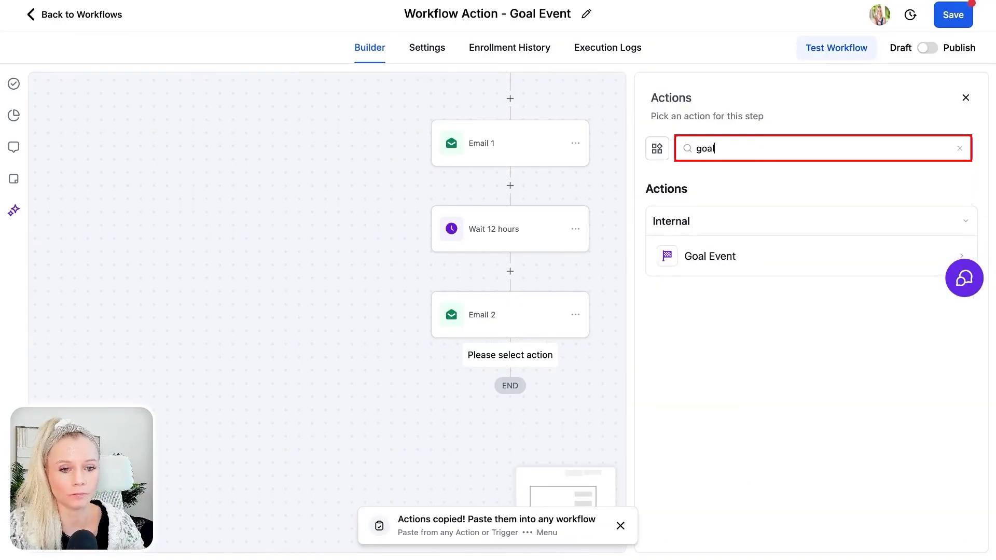
pyautogui.click(709, 257)
pyautogui.click(723, 256)
pyautogui.click(767, 415)
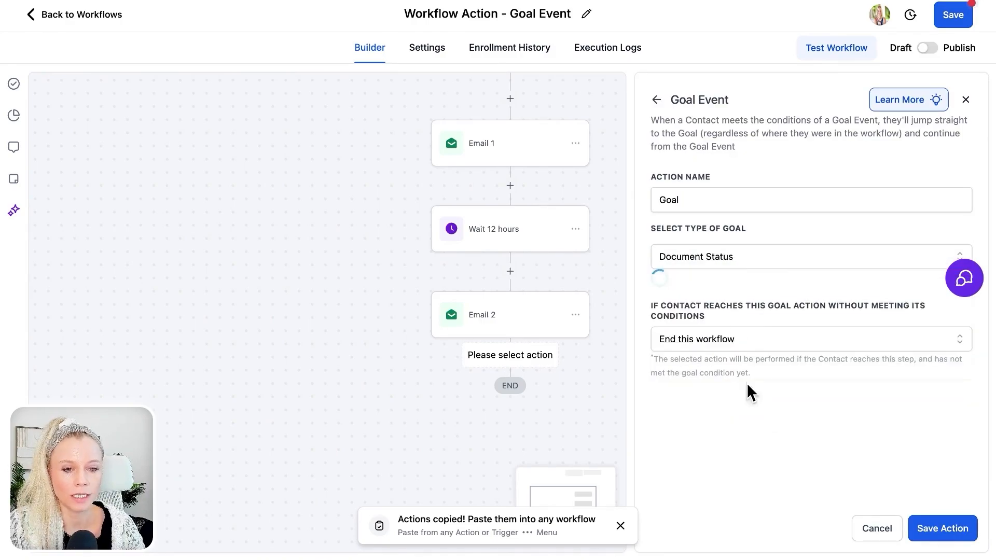
pyautogui.click(778, 313)
pyautogui.click(751, 415)
pyautogui.click(794, 294)
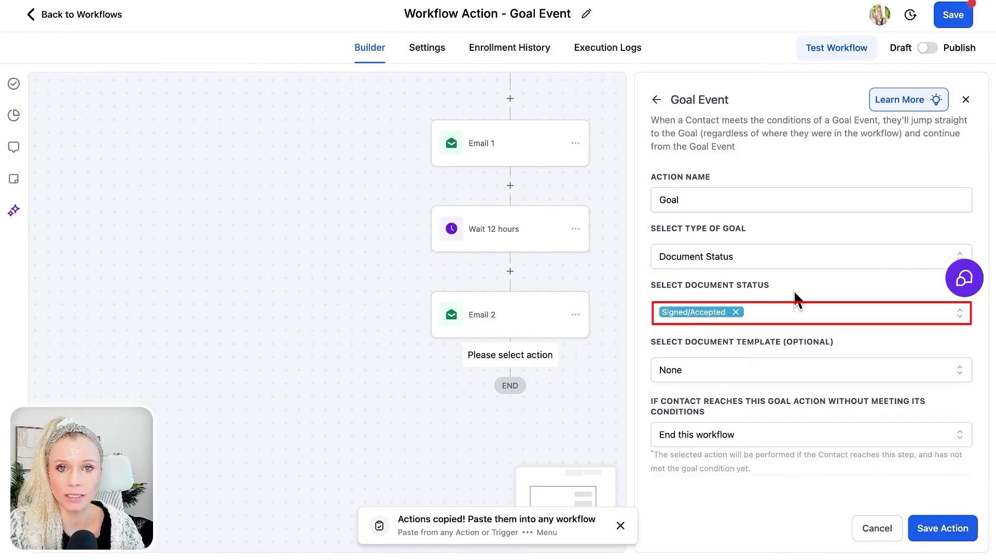
# - Keep the document template as None, choose End this workflow for contacts not meeting the goal, and save the action and workflow
pyautogui.click(761, 369)
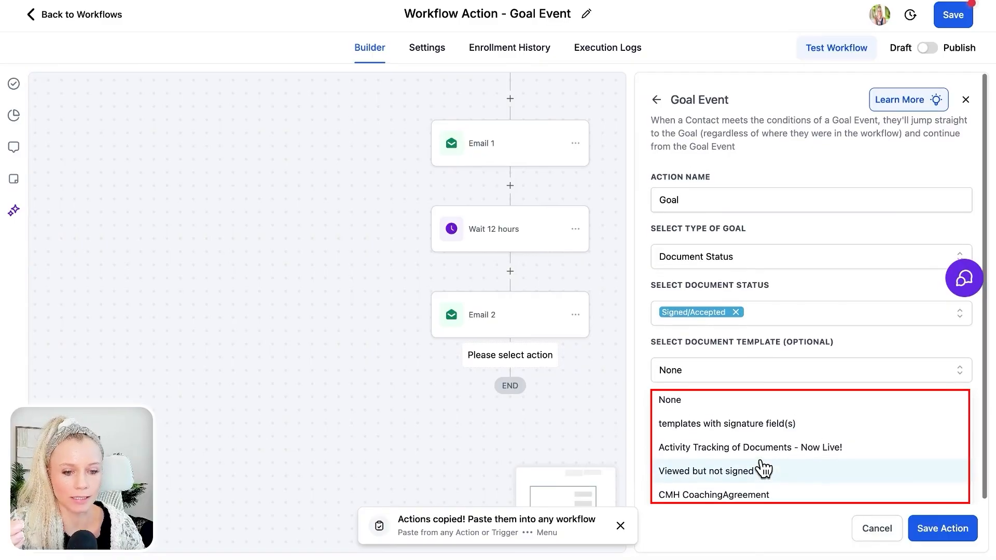
pyautogui.click(792, 344)
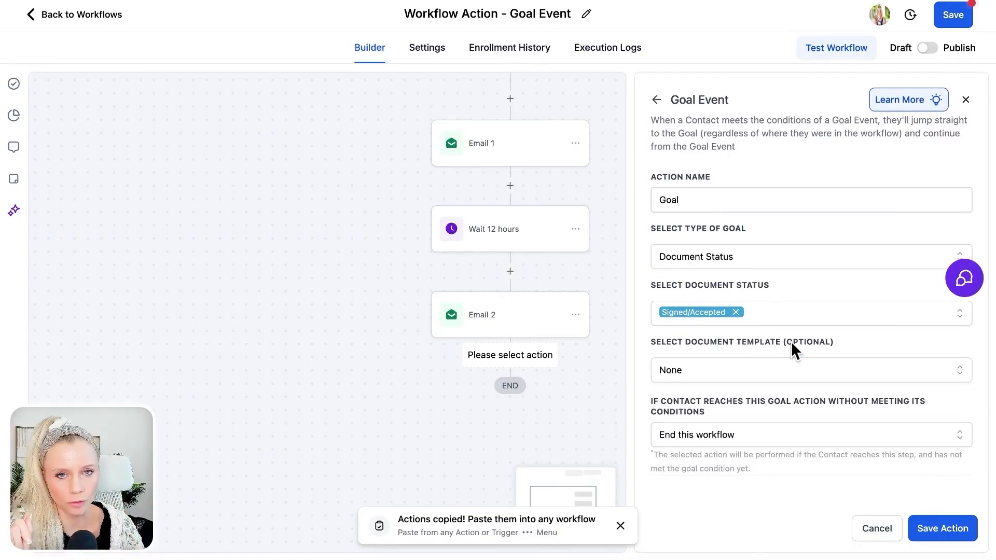
pyautogui.click(768, 435)
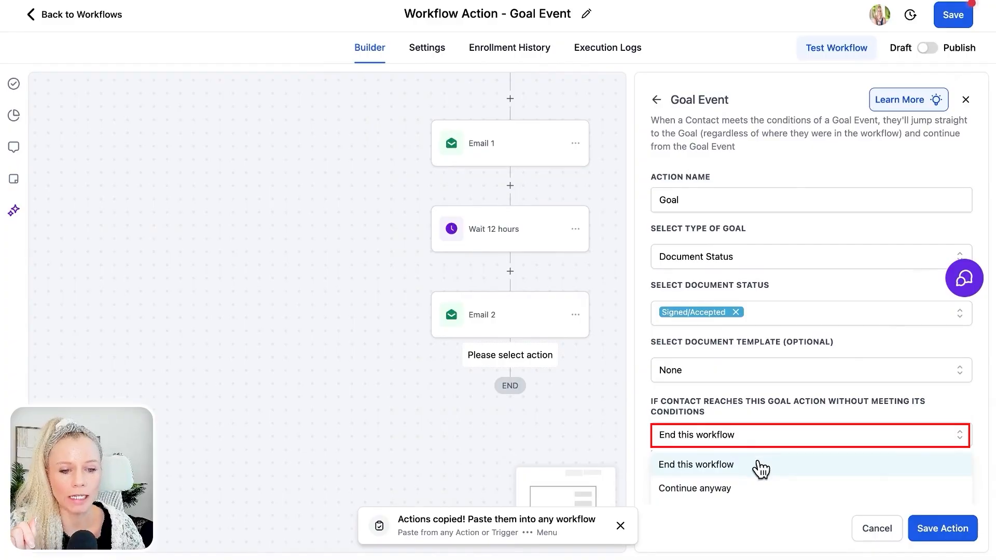
pyautogui.scroll(-1, 759, 463)
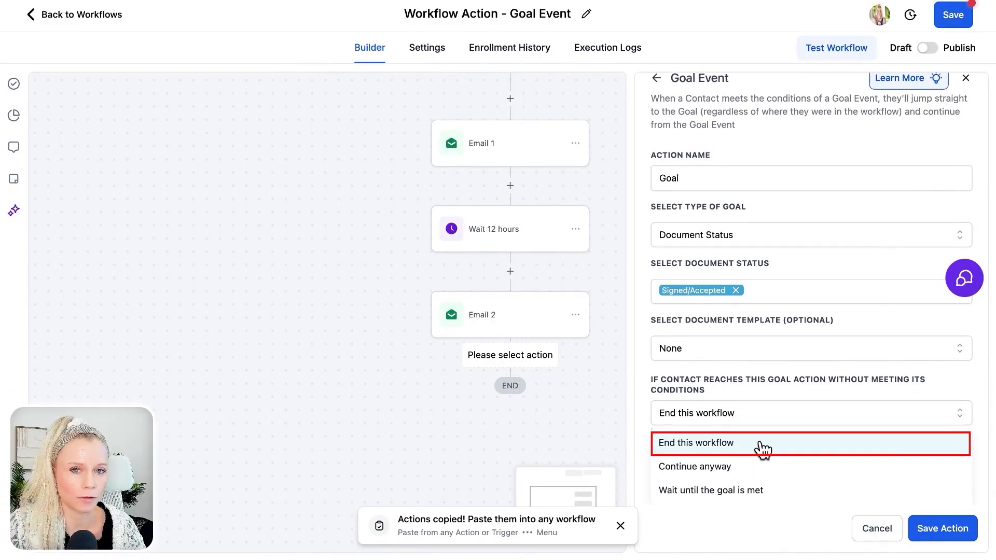
pyautogui.click(762, 445)
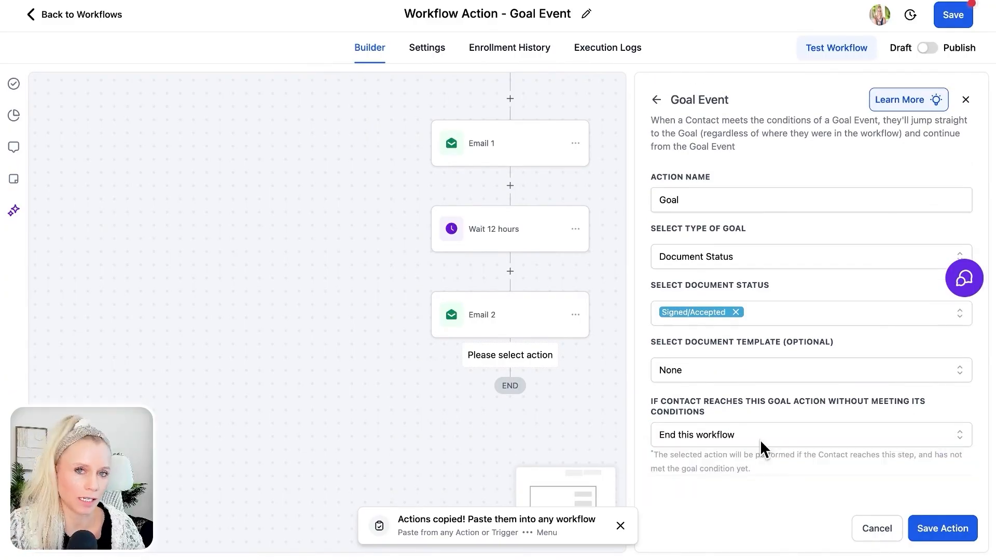
pyautogui.click(953, 526)
pyautogui.click(971, 21)
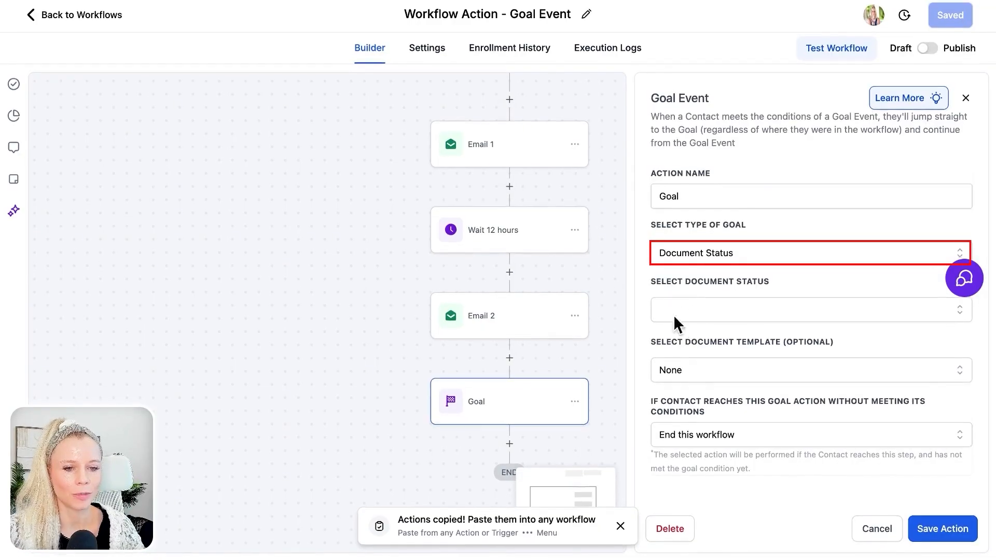
# - Try the goal type Added a contact Tag with the tag "bf '24 - bought lmaccelerator", without saving the action
pyautogui.click(751, 258)
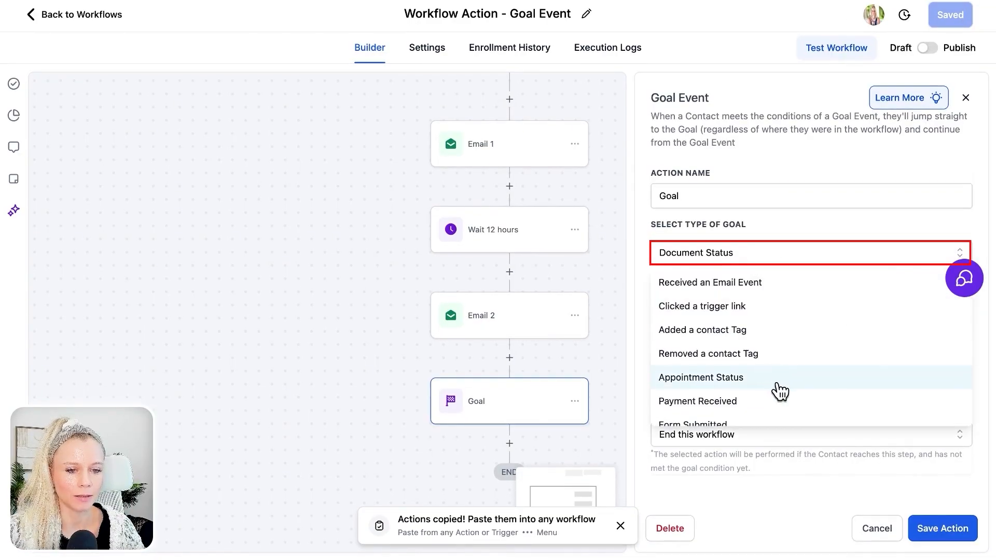
pyautogui.scroll(-2, 776, 390)
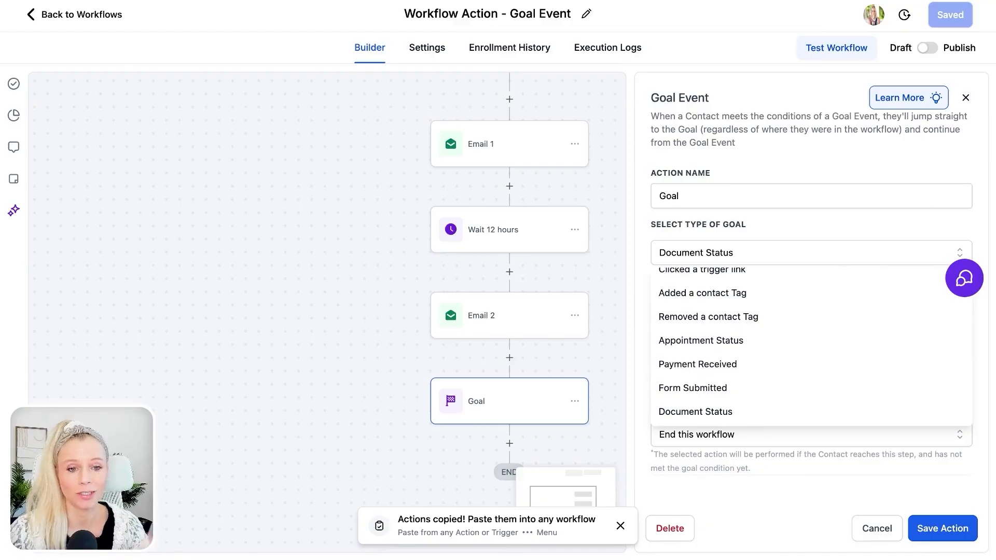
pyautogui.click(739, 298)
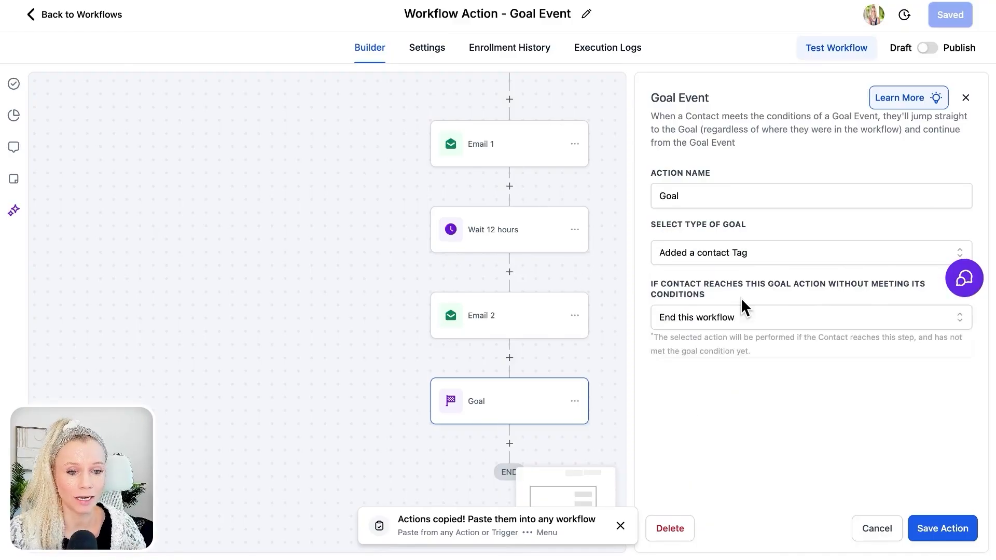
pyautogui.click(730, 310)
pyautogui.write('bought')
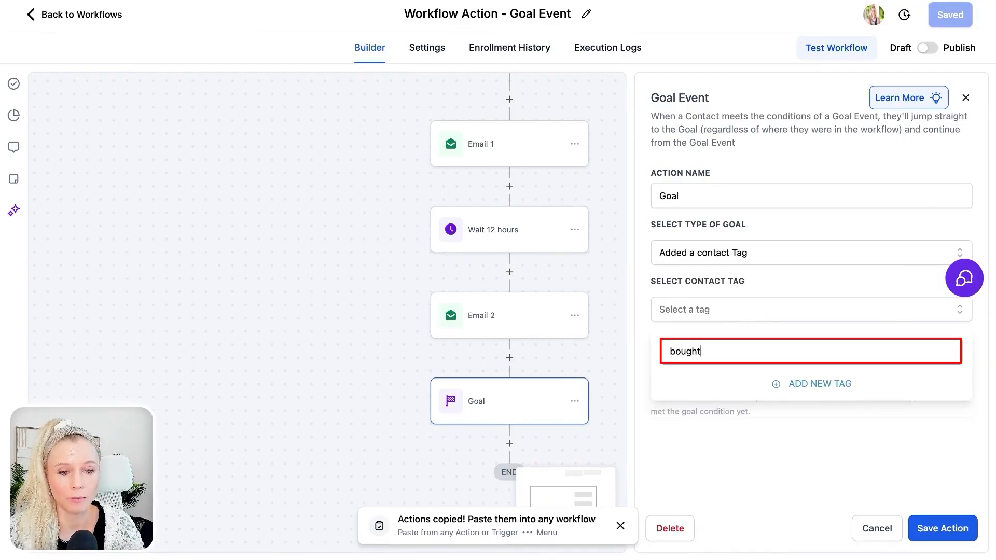
pyautogui.click(797, 418)
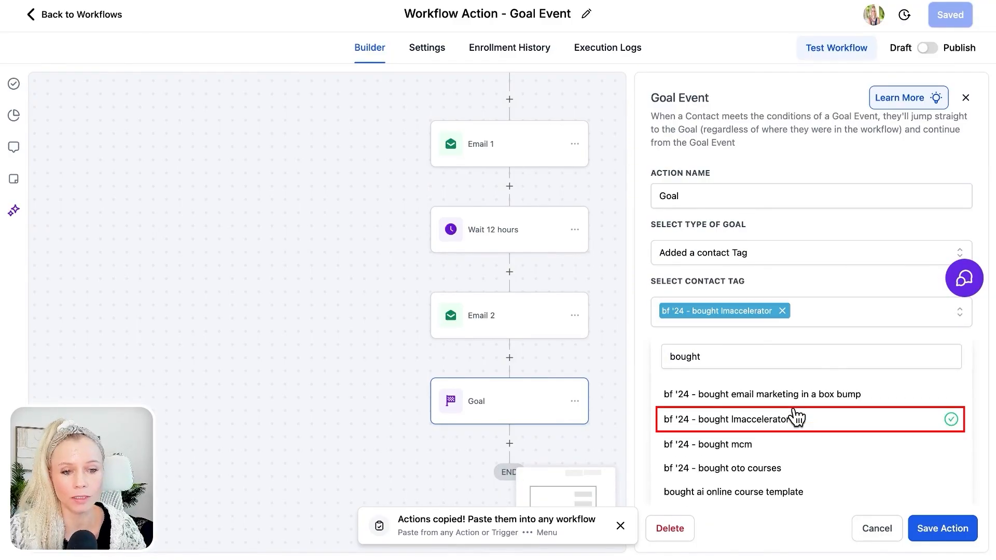
pyautogui.click(832, 303)
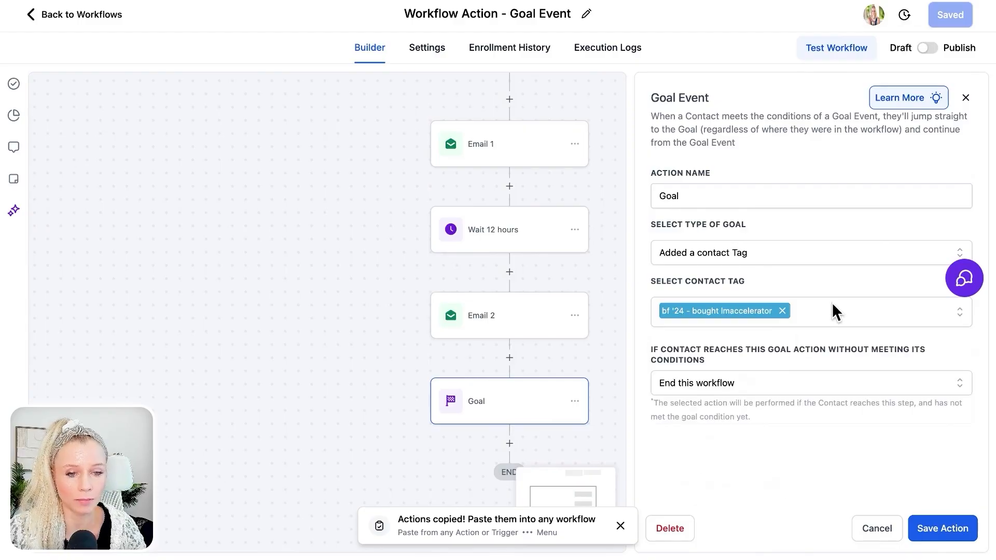
pyautogui.click(704, 383)
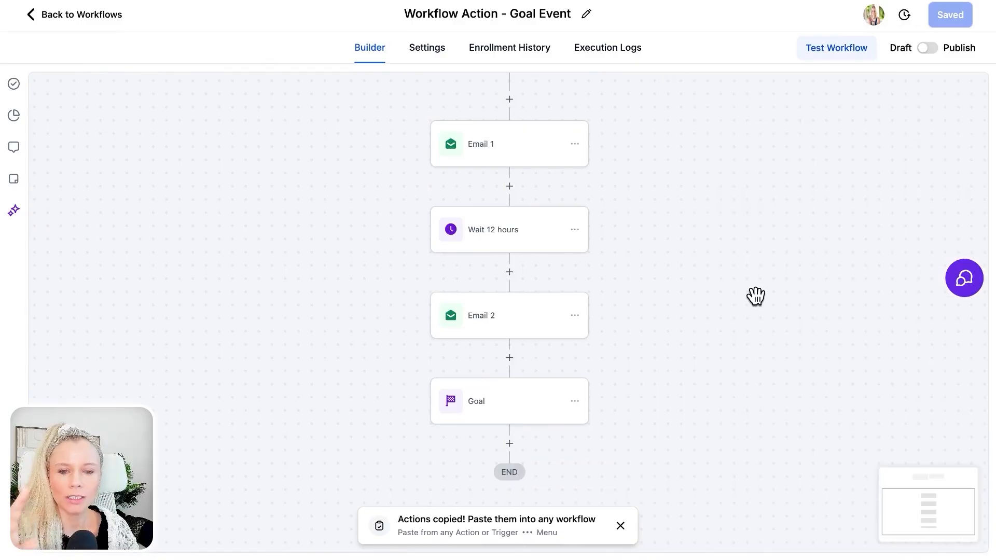
# - Delete the existing trigger above the Email 1 action
pyautogui.scroll(1, 756, 296)
pyautogui.scroll(4, 755, 296)
pyautogui.click(497, 141)
pyautogui.click(468, 234)
pyautogui.click(633, 321)
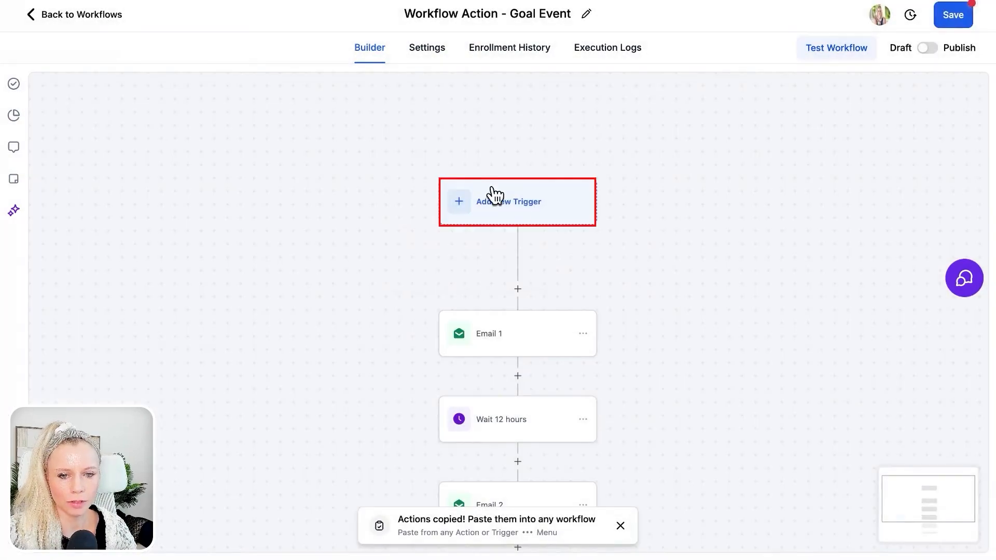
# - Add a Customer Booked Appointment trigger without filters and save it
pyautogui.click(528, 212)
pyautogui.write('appoint')
pyautogui.click(785, 294)
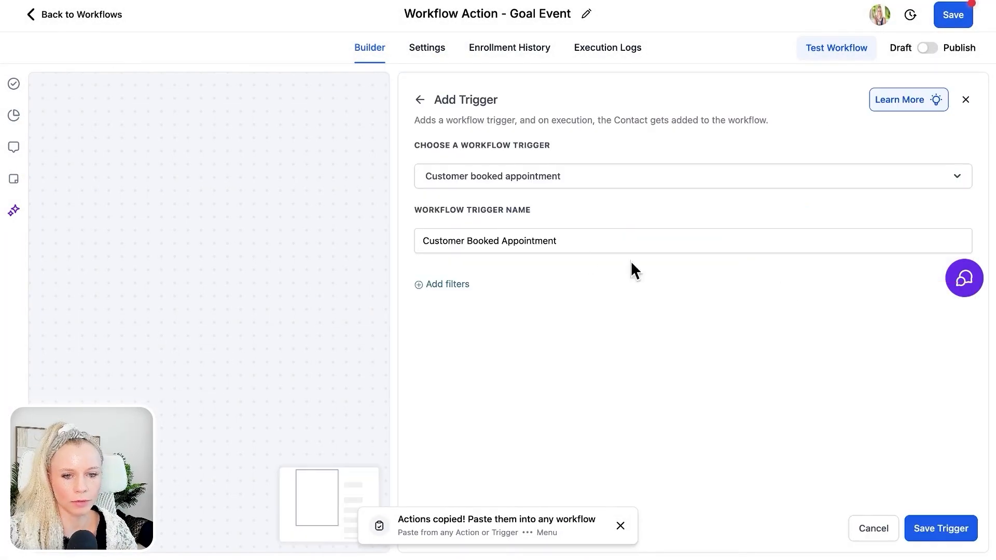
pyautogui.click(928, 528)
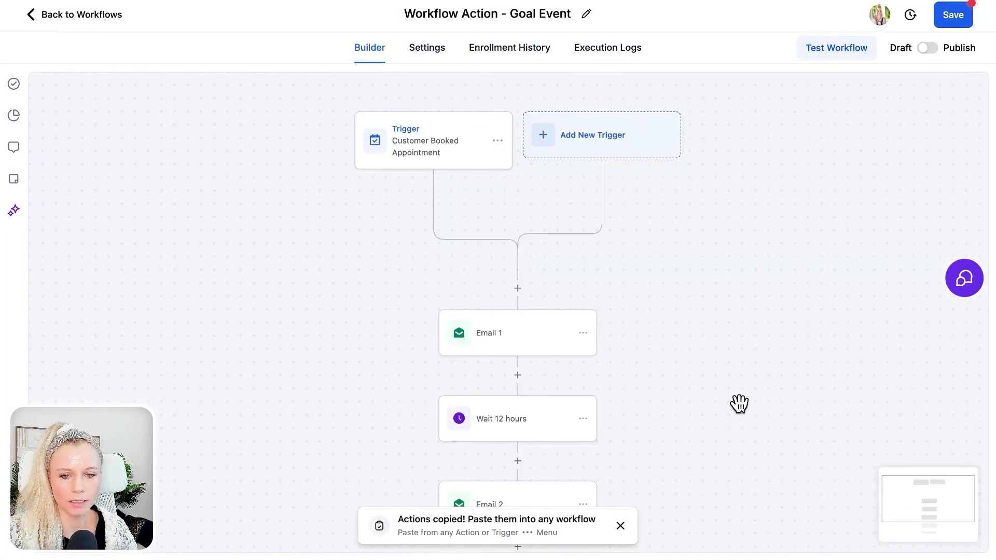
# - Set the Goal action's type to Appointment Status and select the 15 Min Connection Call calendar
pyautogui.scroll(-3, 739, 403)
pyautogui.scroll(-2, 739, 404)
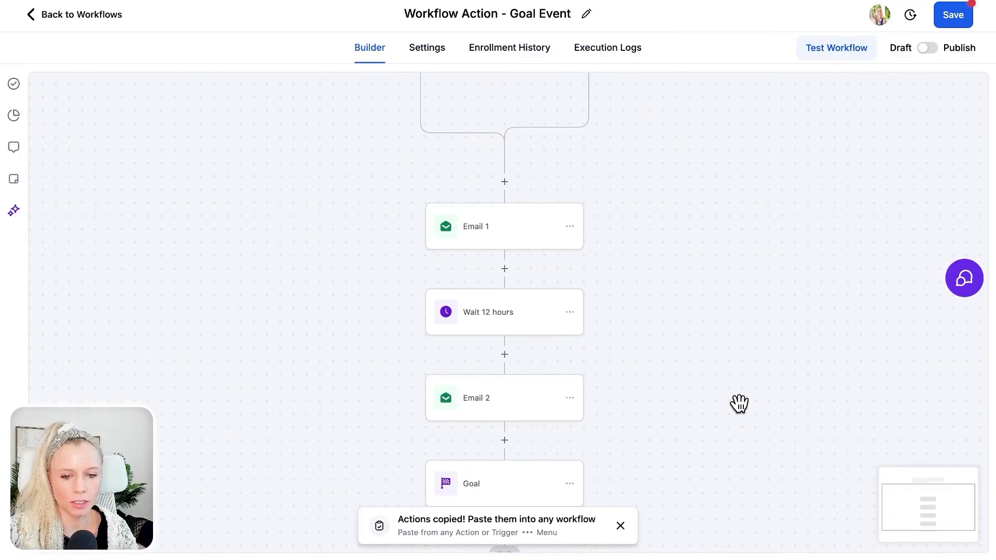
pyautogui.scroll(-5, 739, 403)
pyautogui.click(526, 306)
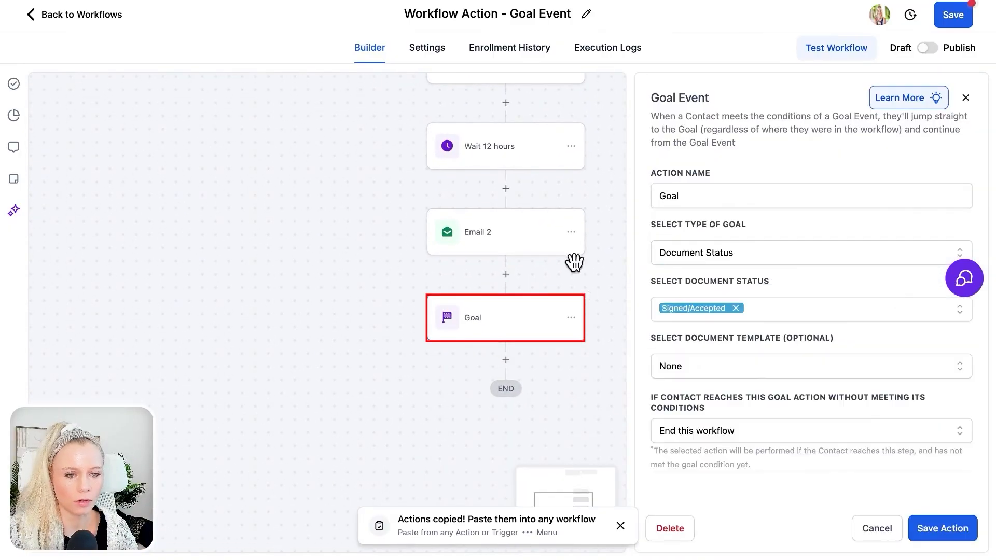
pyautogui.click(738, 249)
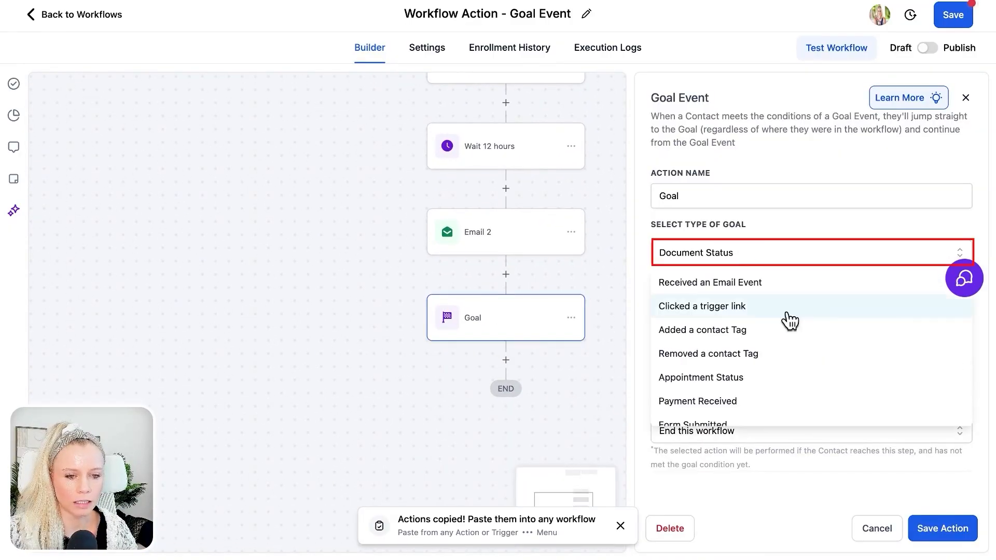
pyautogui.scroll(-1, 793, 363)
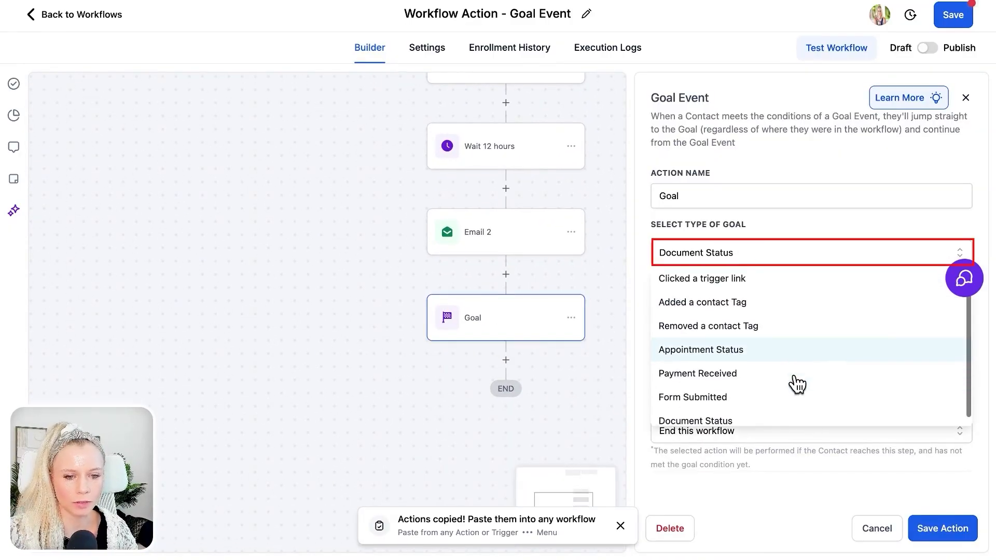
pyautogui.click(757, 350)
pyautogui.click(730, 307)
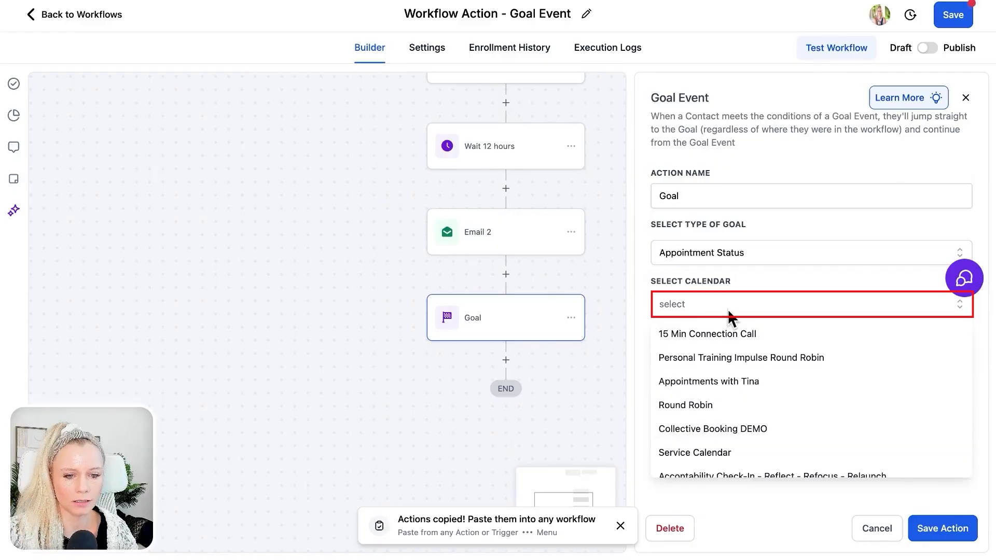
pyautogui.click(746, 301)
pyautogui.click(741, 301)
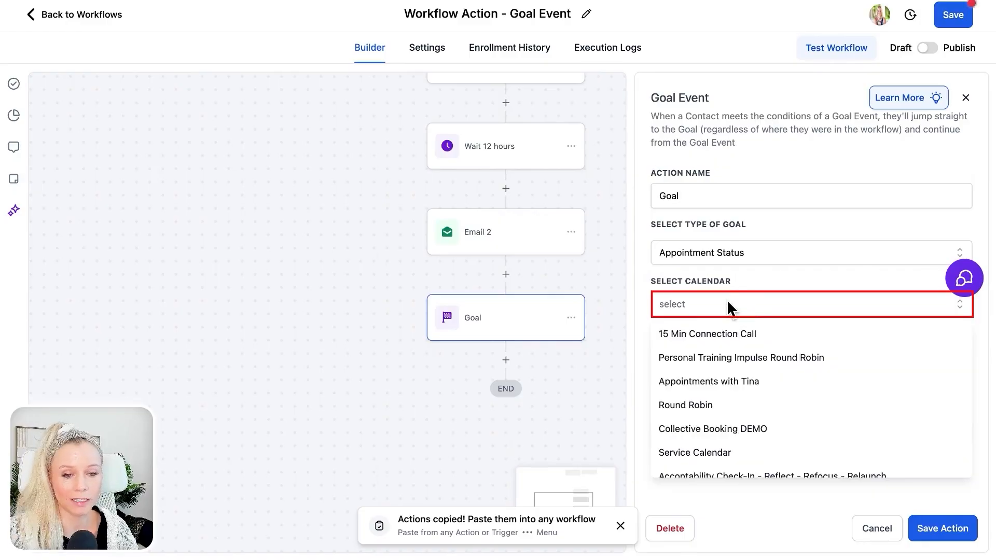
pyautogui.click(743, 334)
# - Set the goal's appointment status to Showed
pyautogui.click(727, 358)
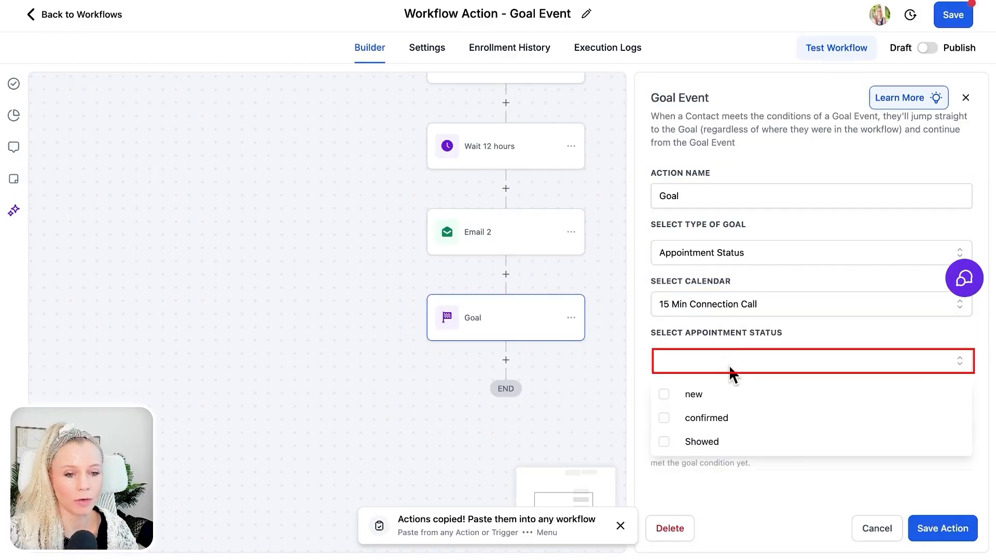
pyautogui.click(733, 442)
pyautogui.click(792, 334)
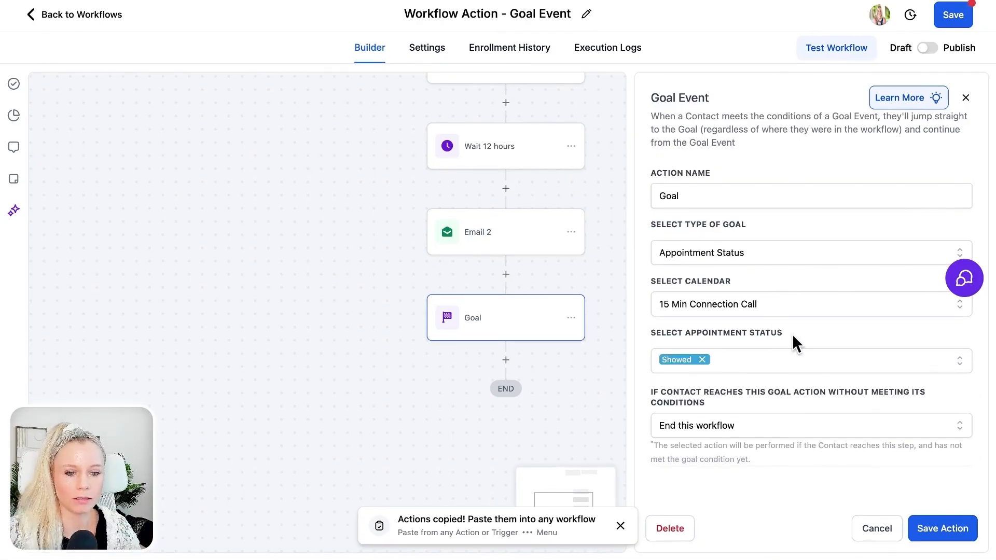
# - Choose End this workflow for contacts not meeting the goal and change its appointment status to confirmed
pyautogui.click(770, 433)
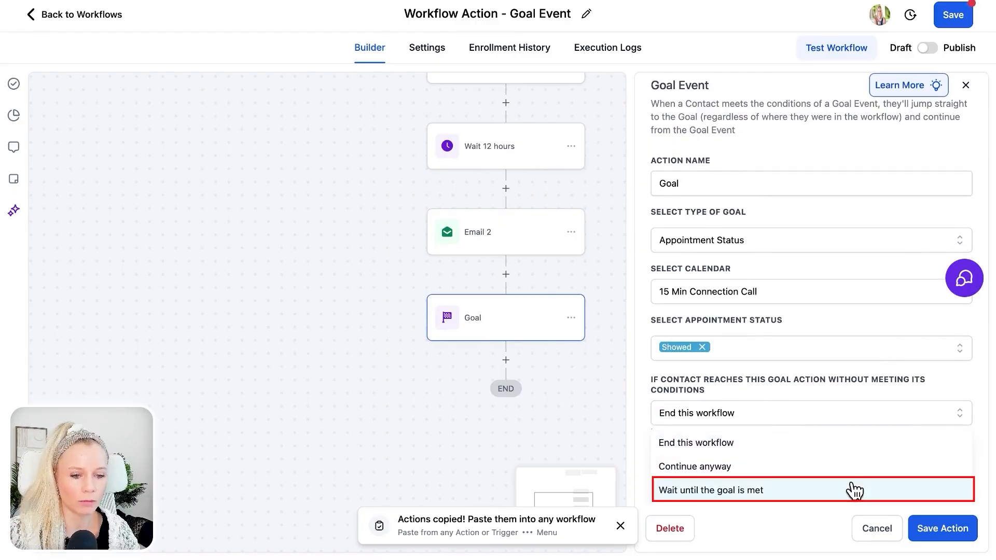
pyautogui.click(823, 445)
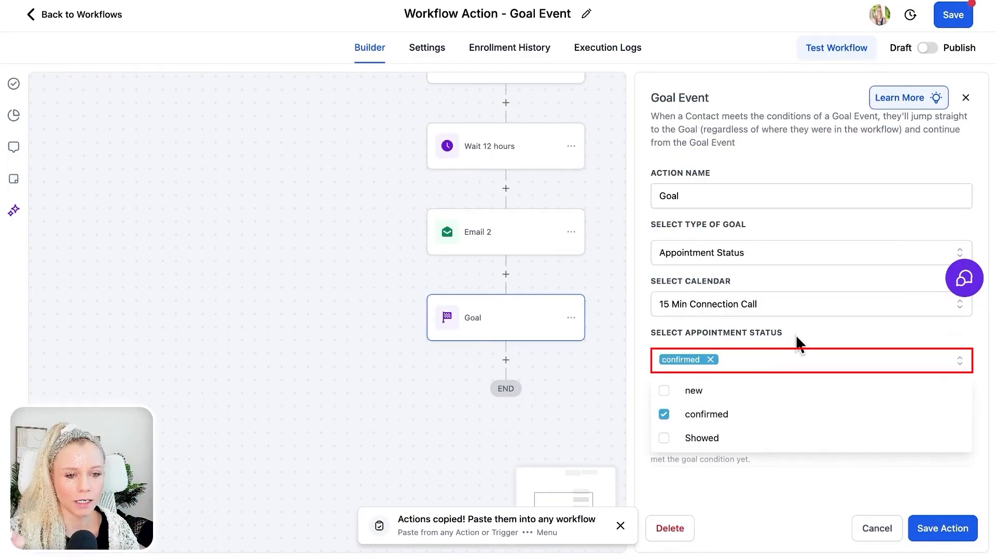
pyautogui.click(797, 337)
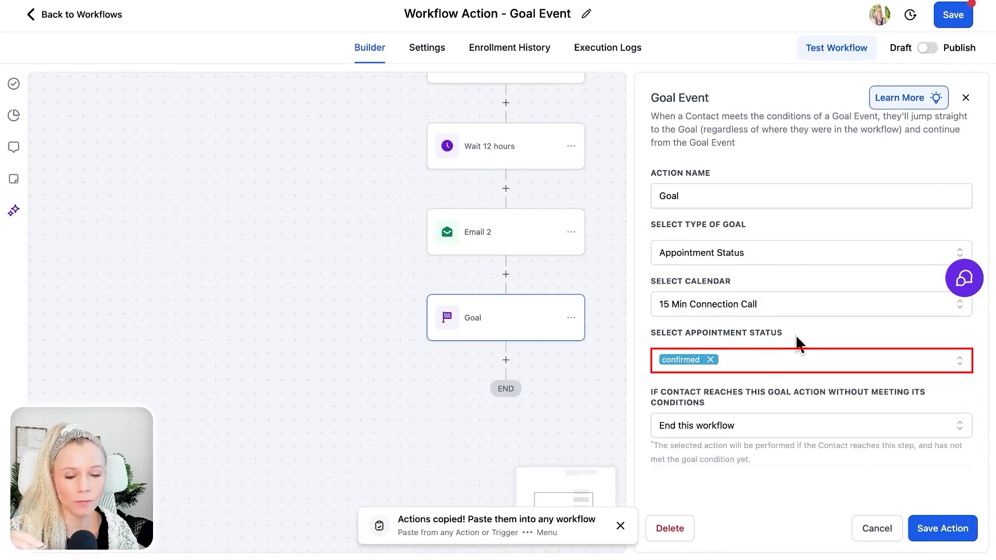
pyautogui.scroll(6, 473, 262)
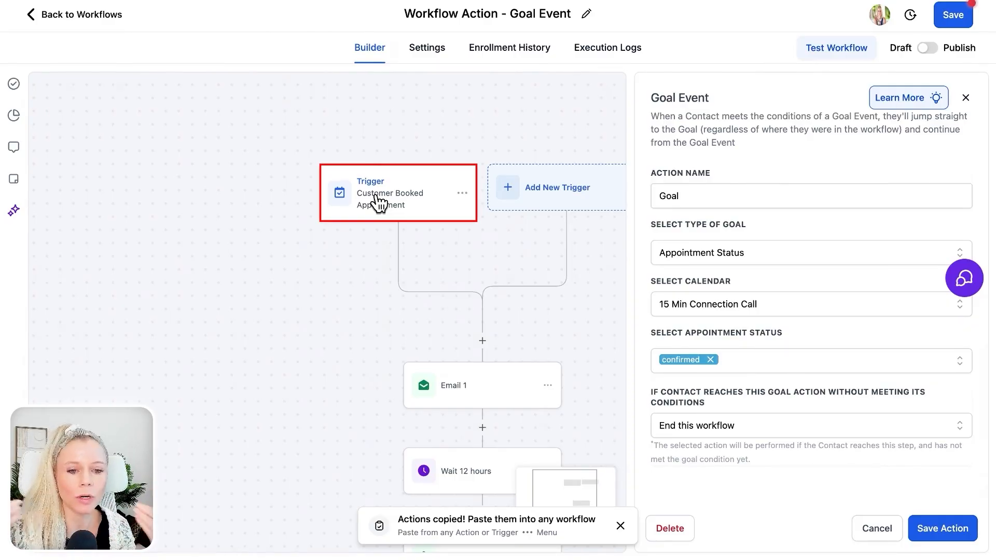
pyautogui.scroll(-2, 332, 311)
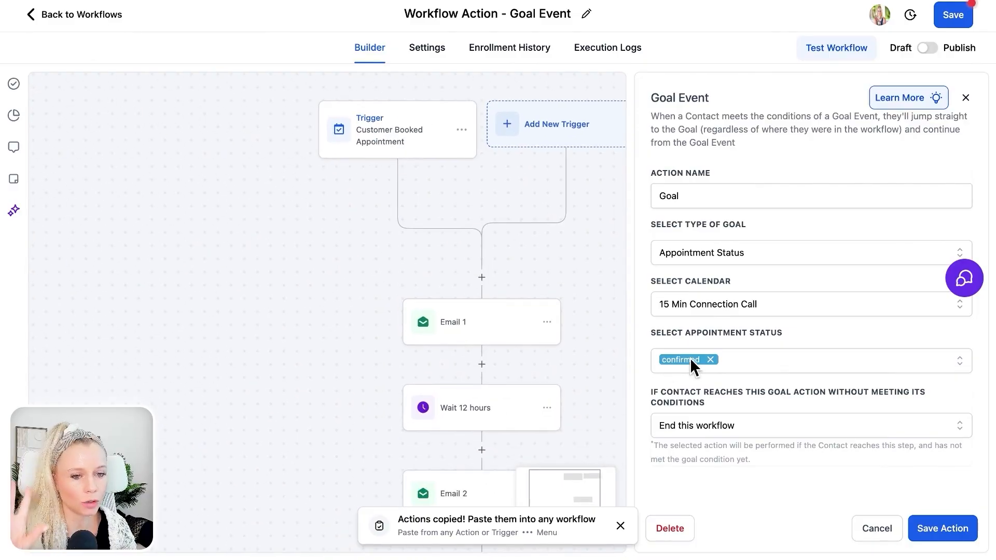